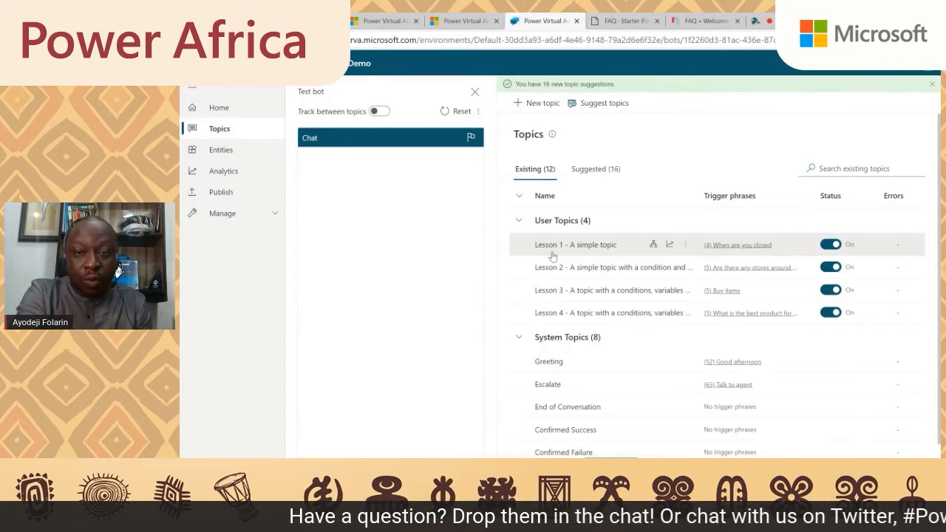
Review the bot's suggested topics and compare them with the questions on the Contoso Home Improvement FAQ page
click(596, 170)
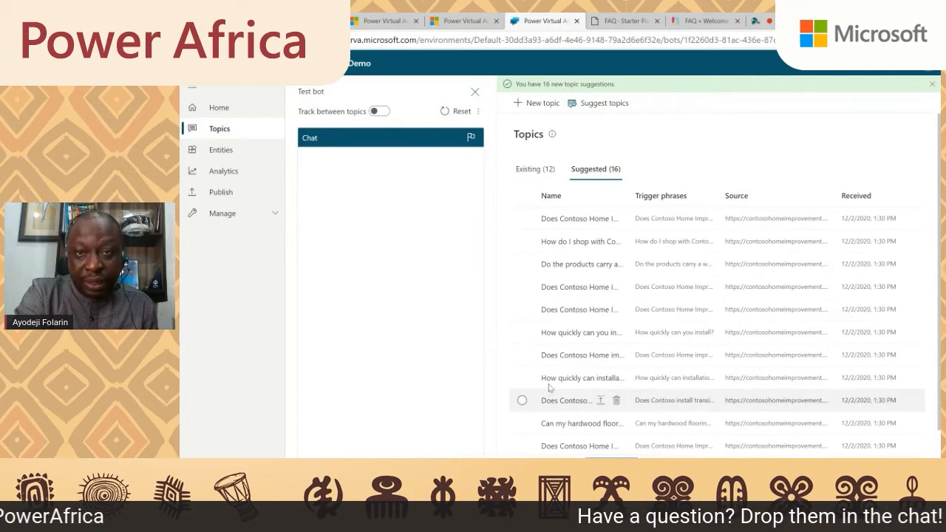
click(625, 21)
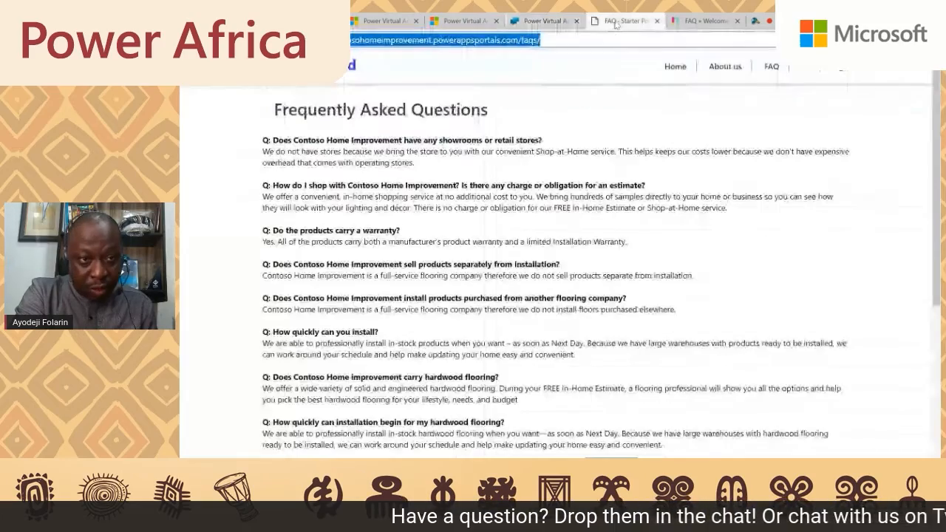
scroll(348, 141, down, 4)
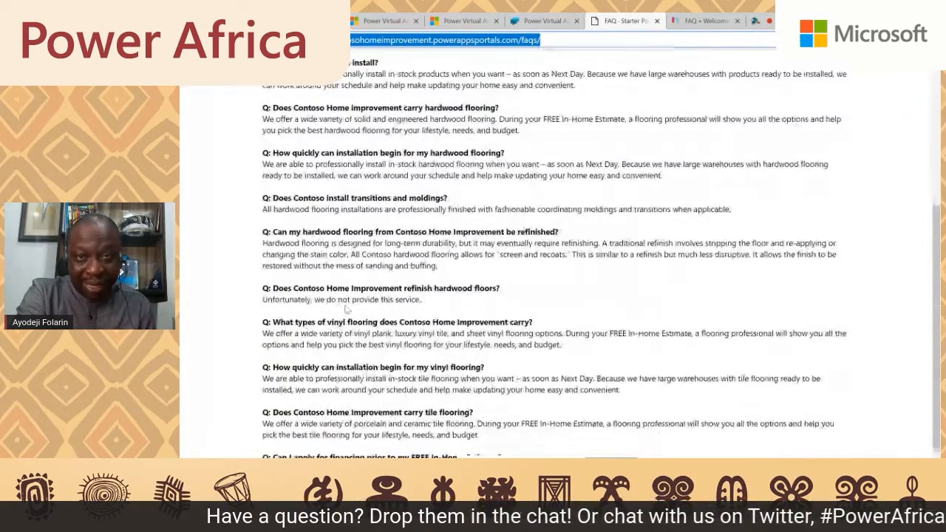
click(535, 23)
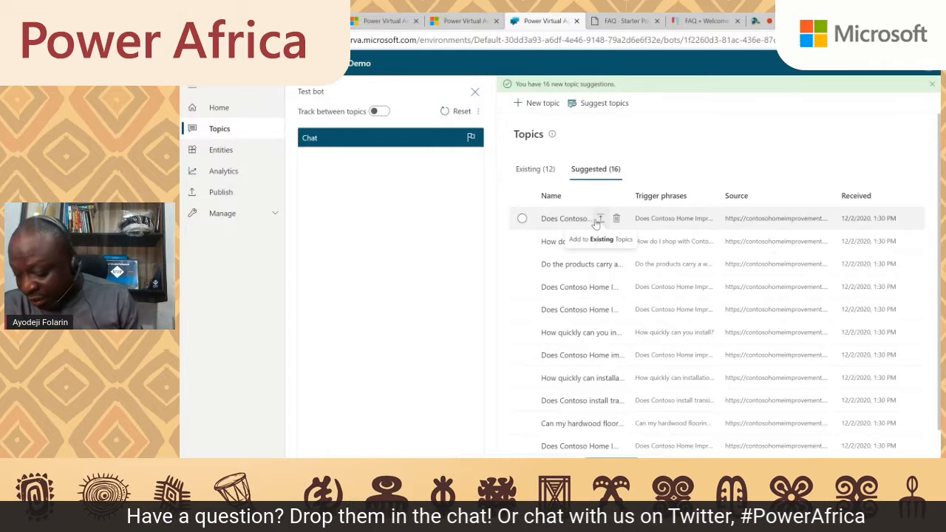
Widen the Name column and add the suggestions "Do the products carry a warranty?" and "How quickly can you install?" to the existing topics
drag(634, 196, 723, 220)
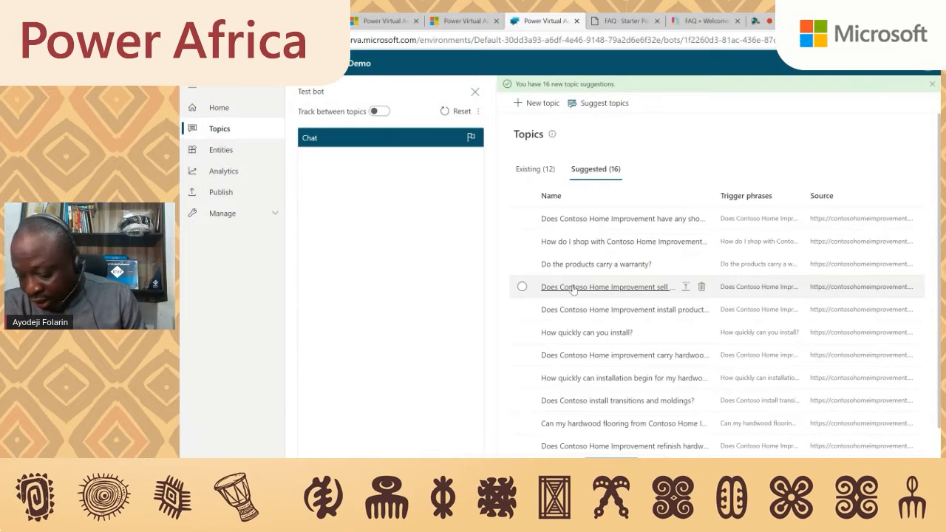
click(522, 264)
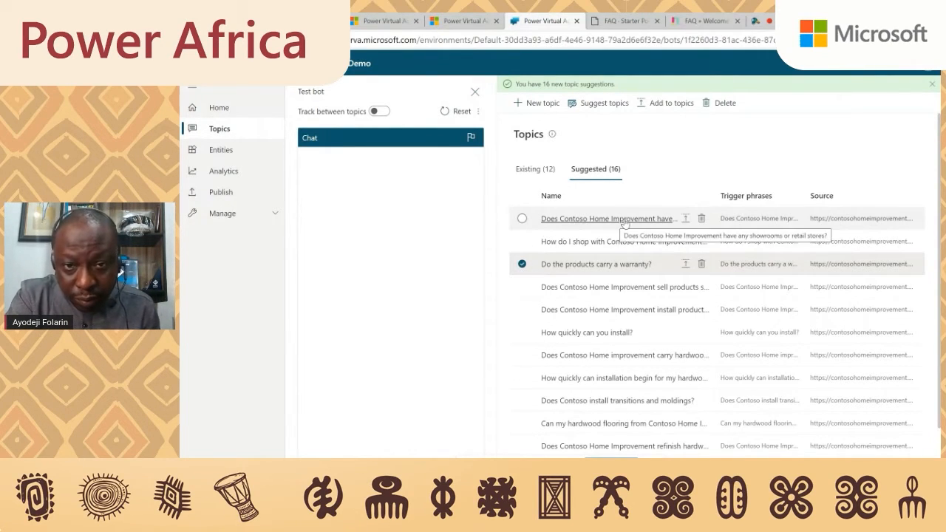
click(521, 334)
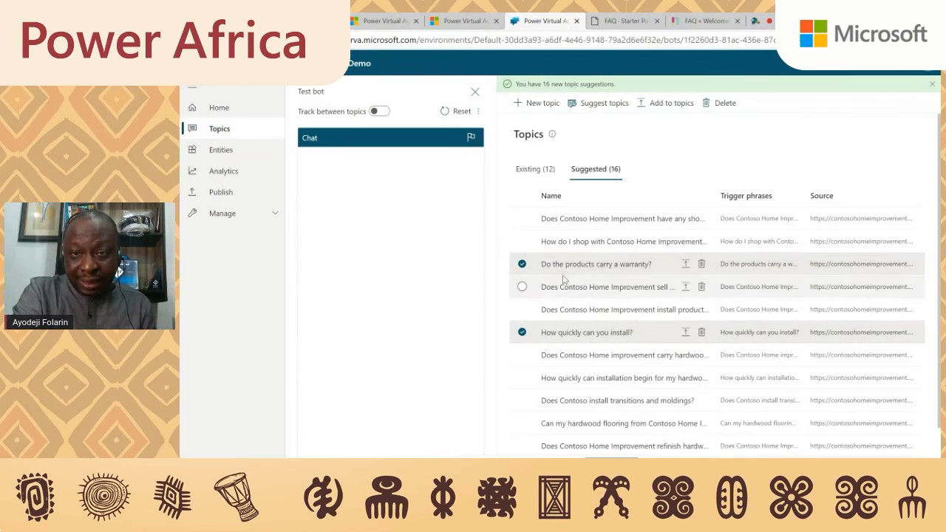
click(663, 103)
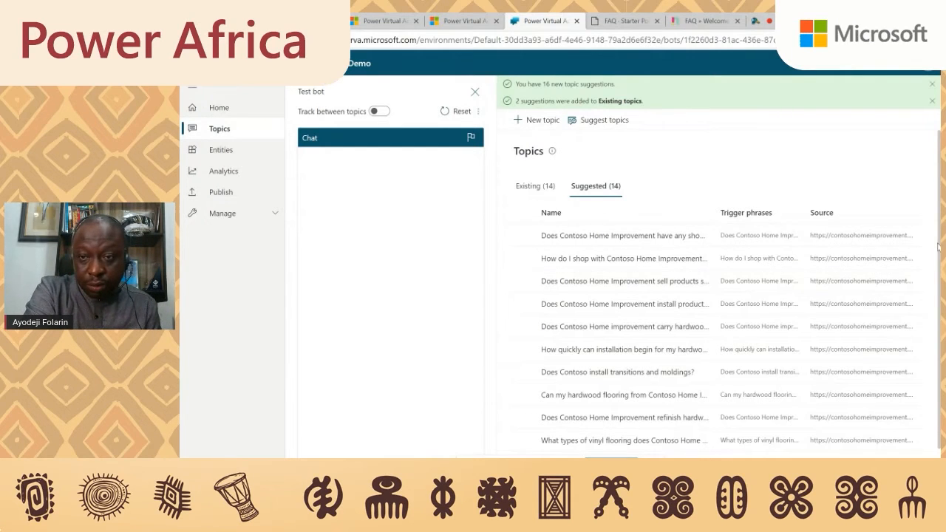
scroll(938, 246, down, 2)
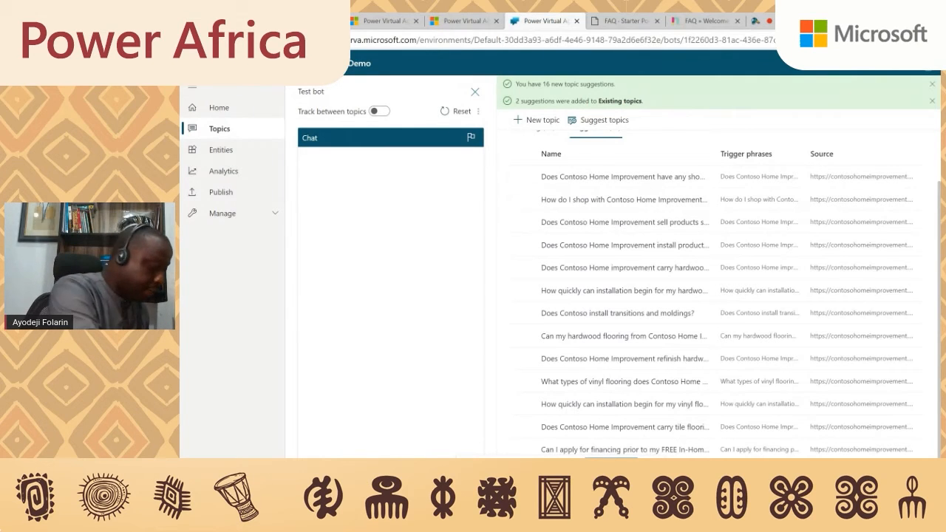
Greet the test bot with "hi", turn on tracking between topics, and repeat the greeting to follow the Greeting topic's messages
key(Return)
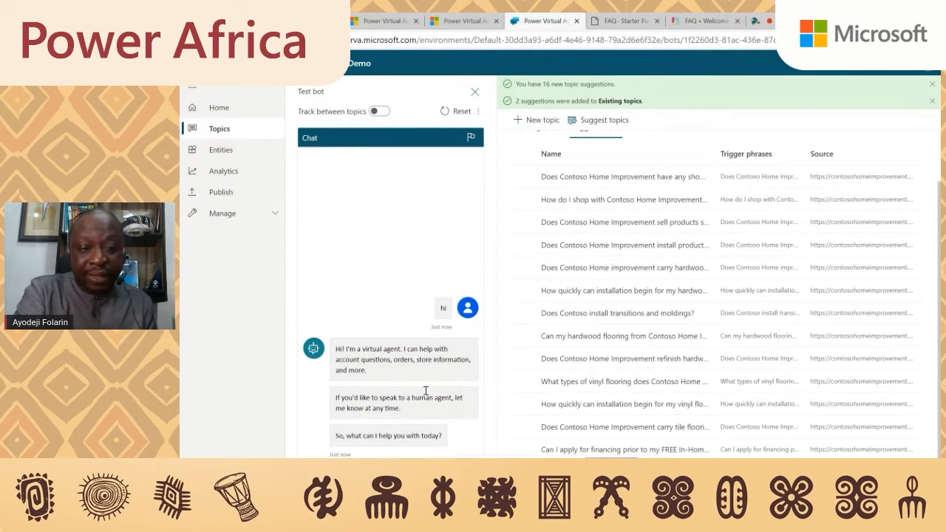
click(380, 112)
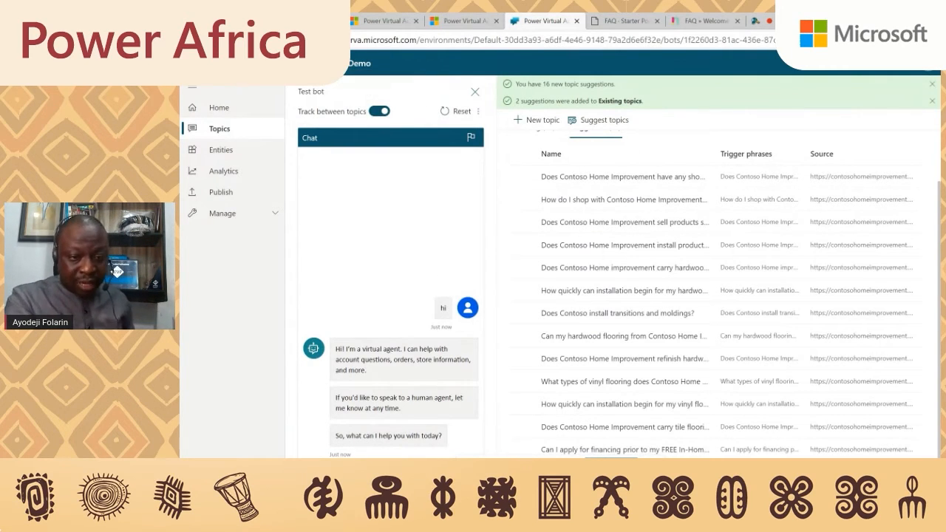
key(Return)
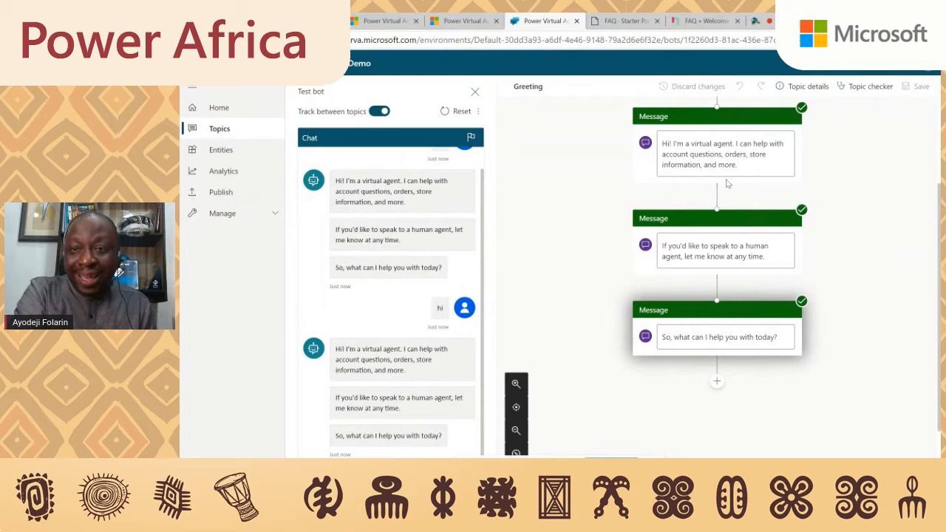
click(711, 152)
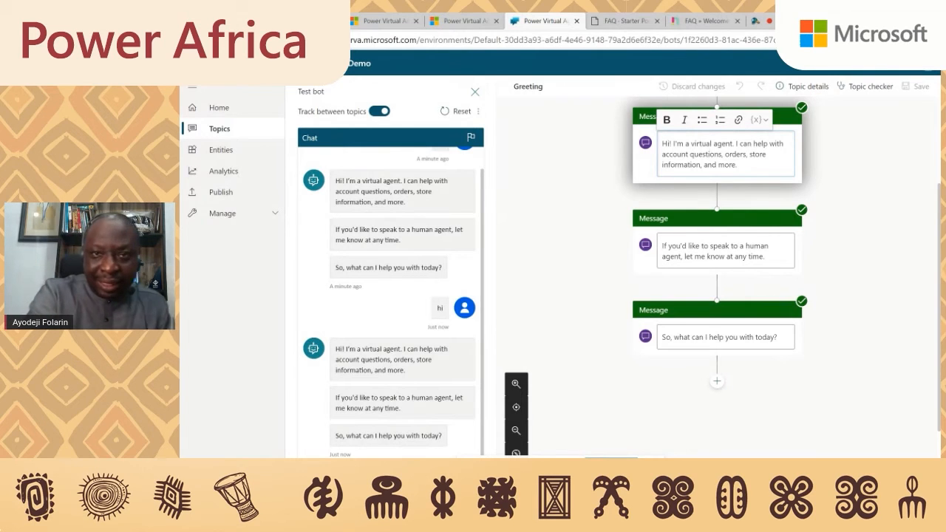
Check the FAQ page for a question, then ask the test bot "how fast can you install" and "how fast is your installation"
click(621, 22)
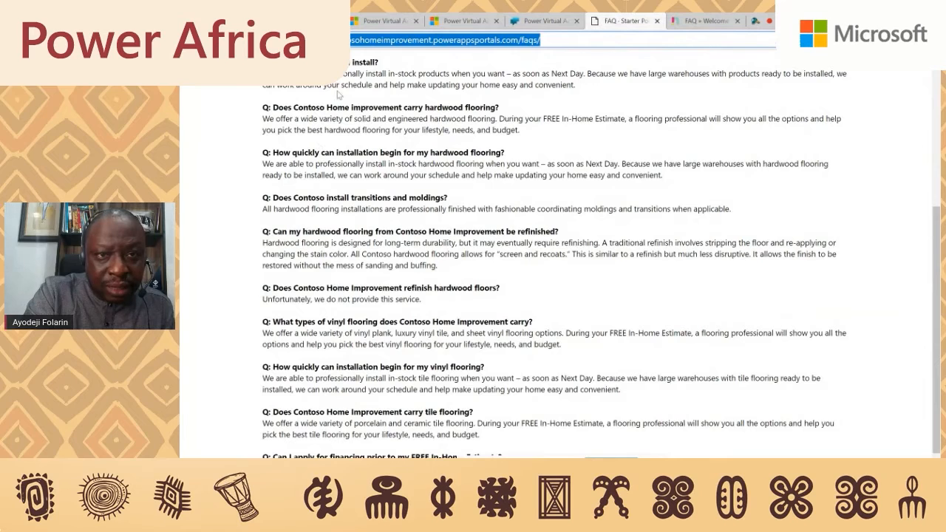
click(390, 69)
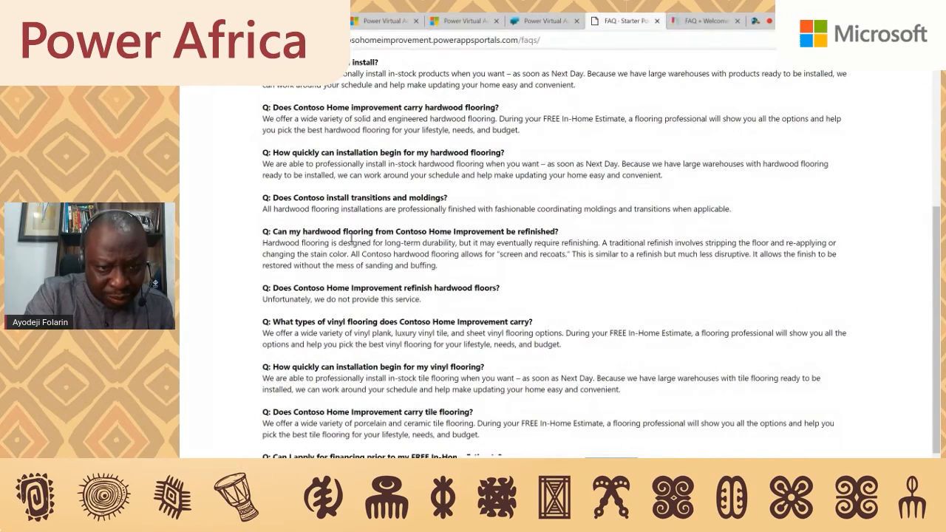
click(562, 18)
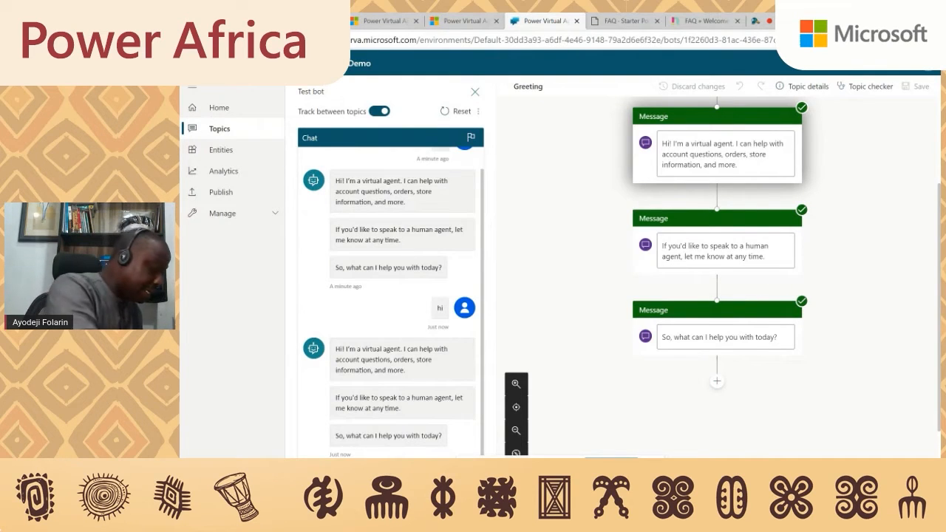
key(Return)
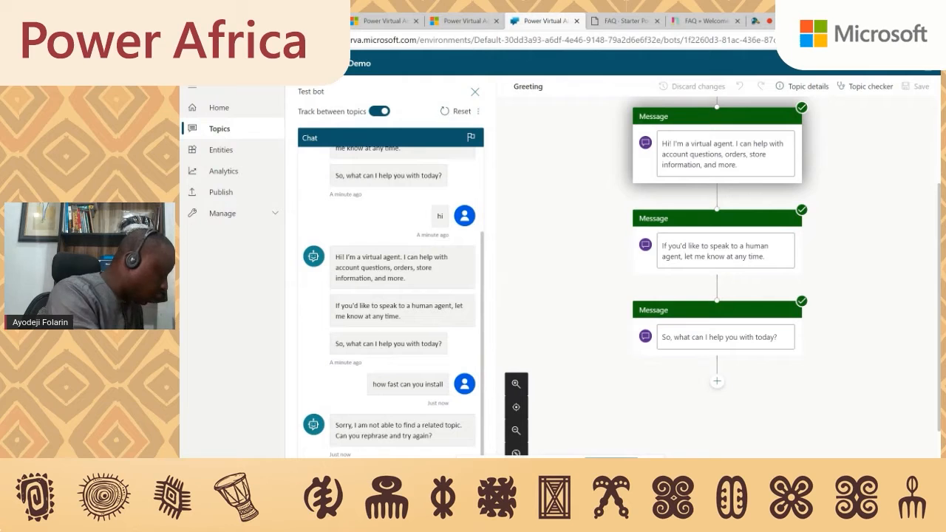
key(Return)
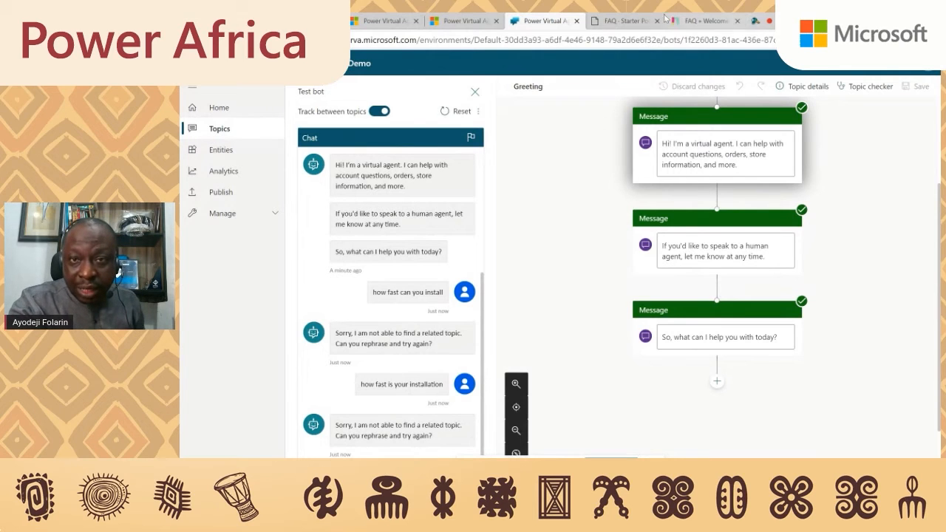
Ask the test bot the FAQ page's exact question, "How quickly can you install?"
click(625, 21)
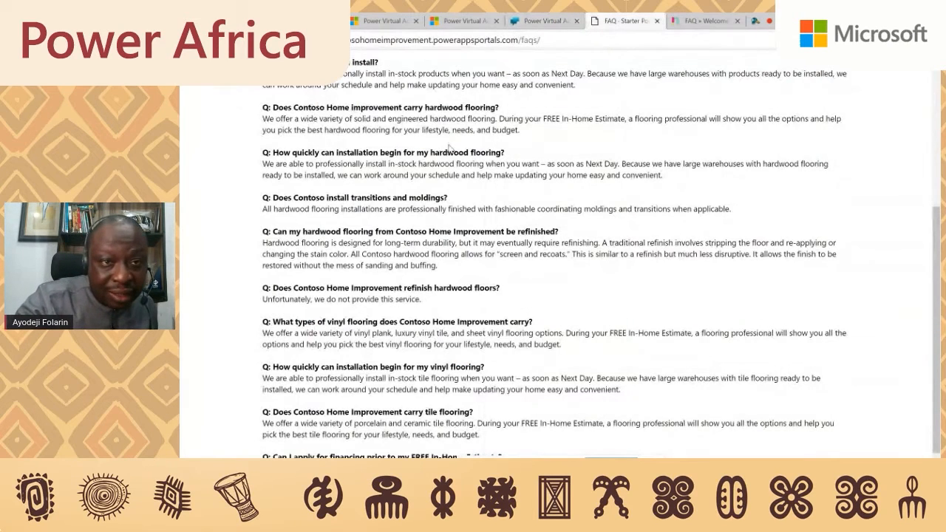
drag(380, 64, 351, 63)
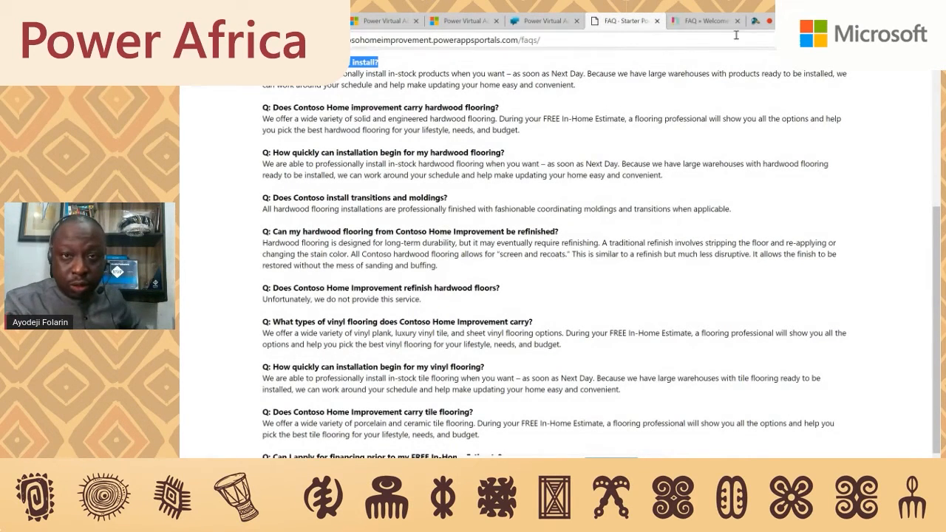
click(544, 20)
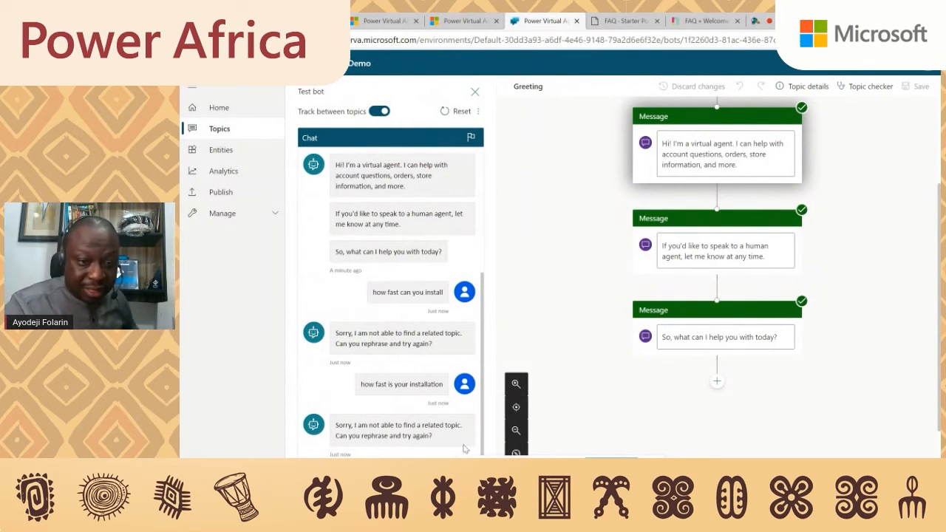
key(Return)
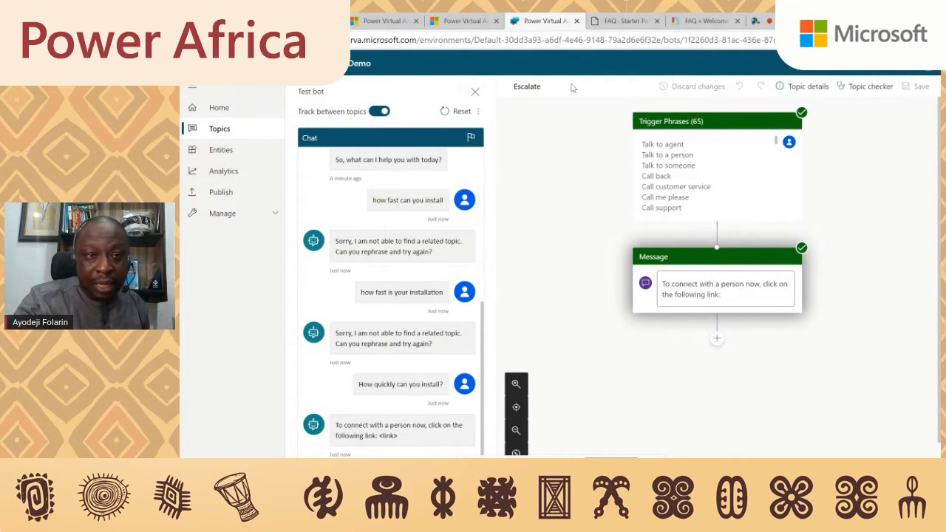
Turn on the existing user topics "How quickly can you install?" and "Do the products carry a warranty?"
click(220, 130)
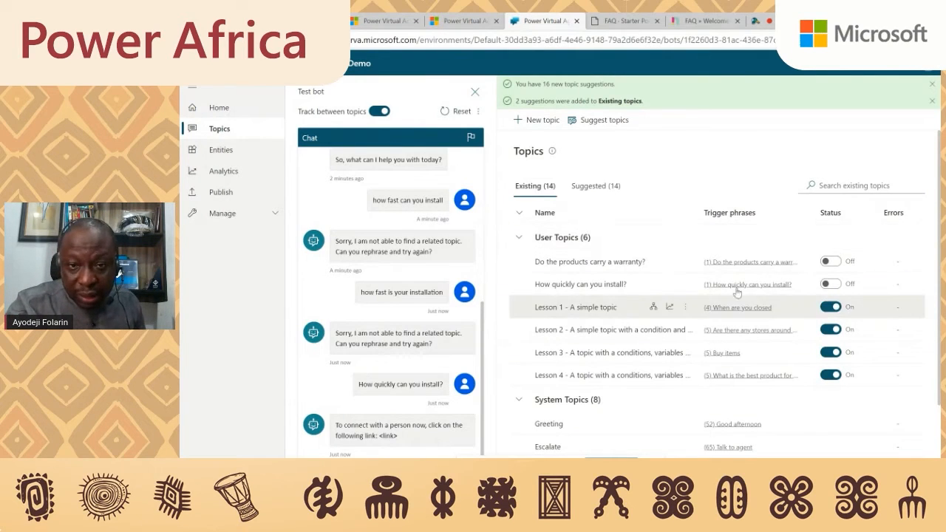
click(838, 286)
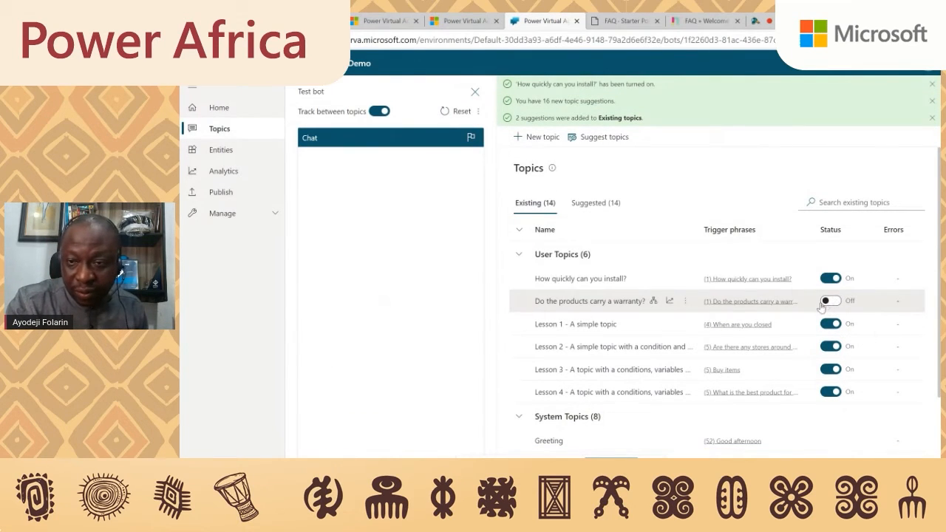
click(830, 301)
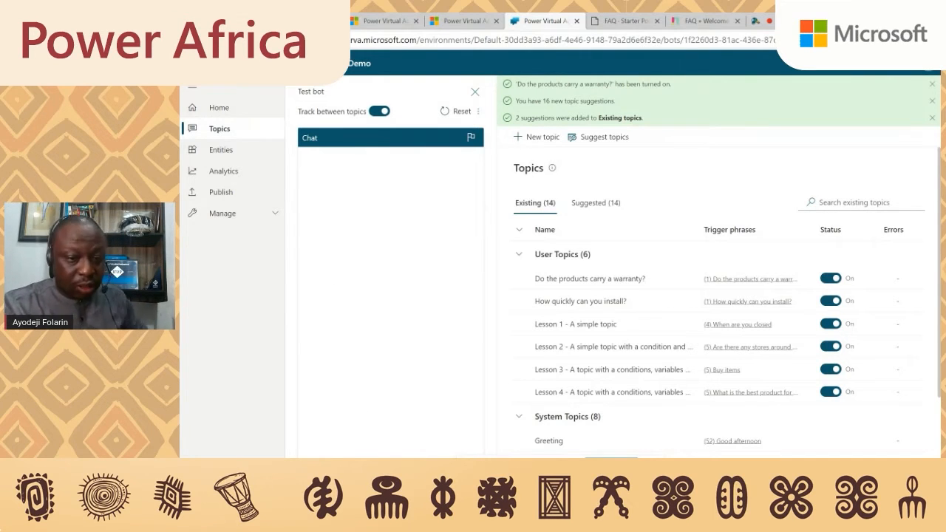
Greet the test bot with "hi" and ask it "how fast is your installation like?"
text(hi)
key(Return)
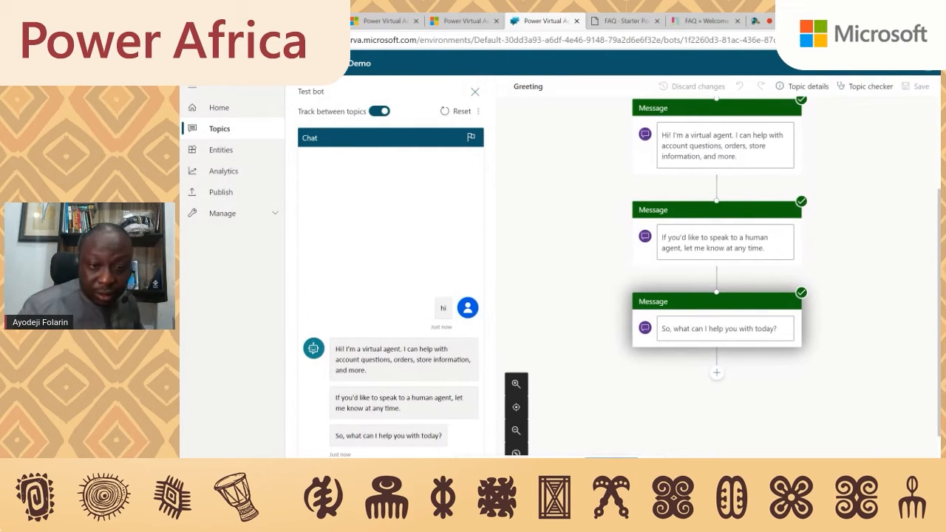
key(Return)
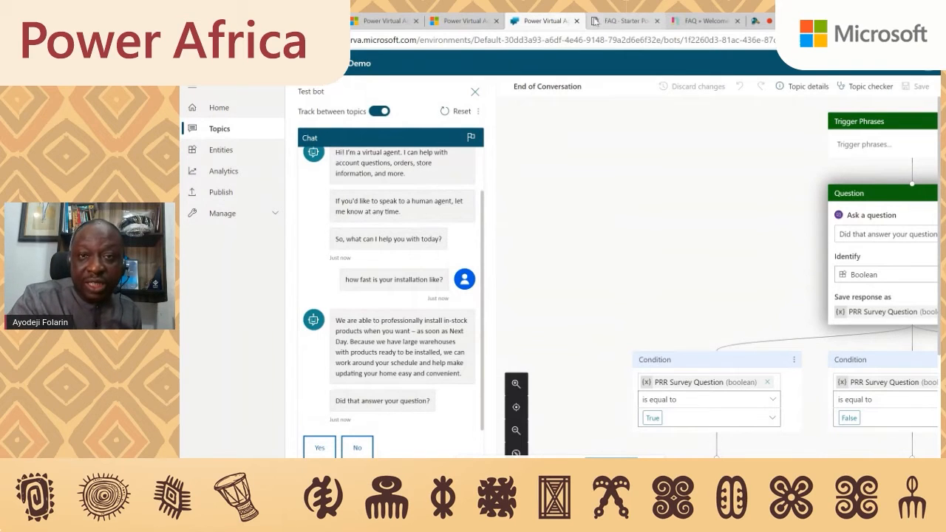
Highlight the installation answer on the FAQ page and compare it with the test bot's reply
click(608, 20)
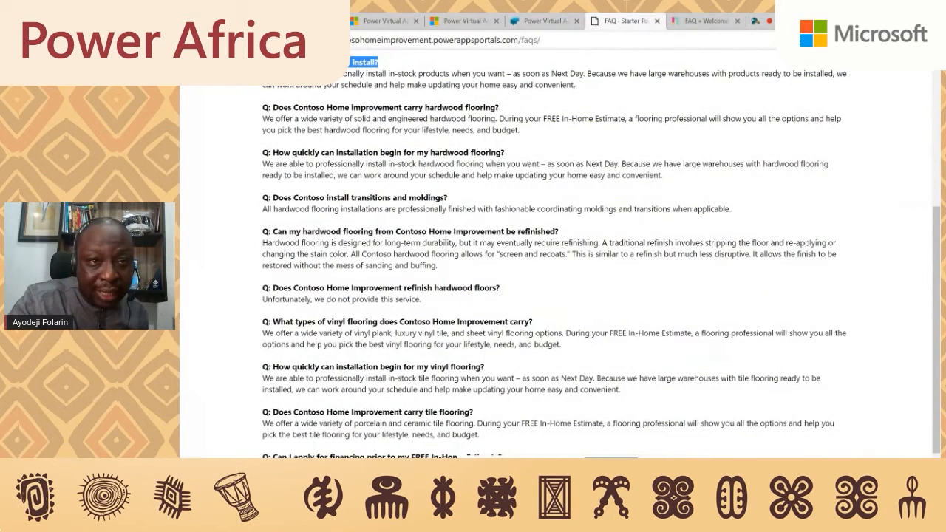
drag(352, 63, 578, 87)
click(543, 20)
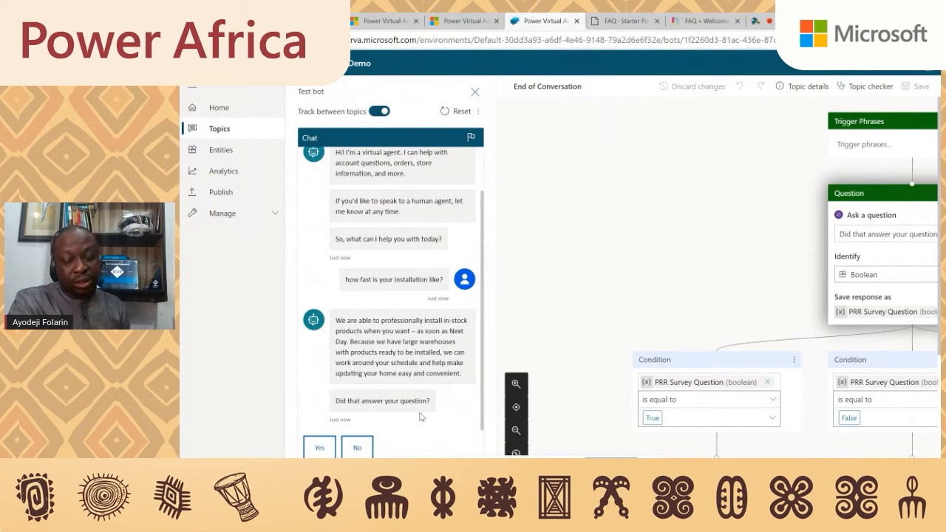
Finish the test conversation by confirming the answer with Yes, rating it 5 stars, and declining more help with "No, thanks"
click(325, 451)
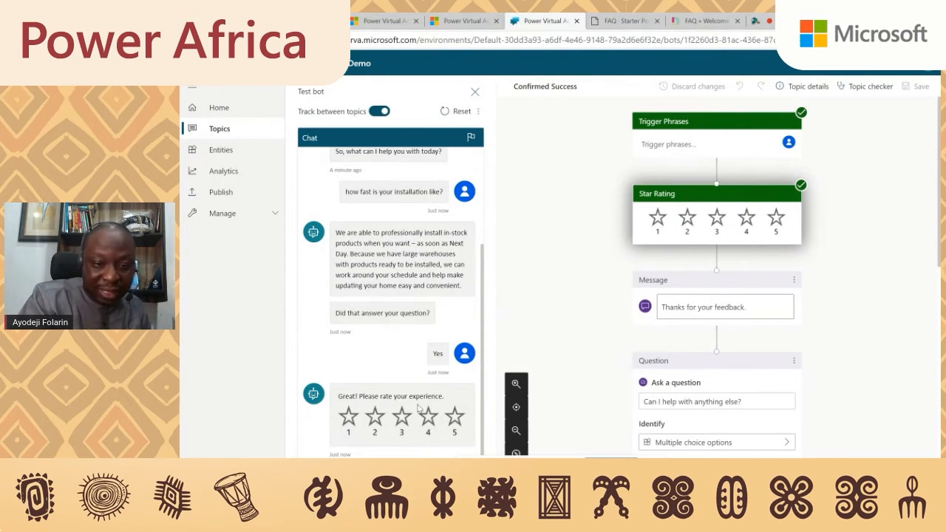
click(455, 421)
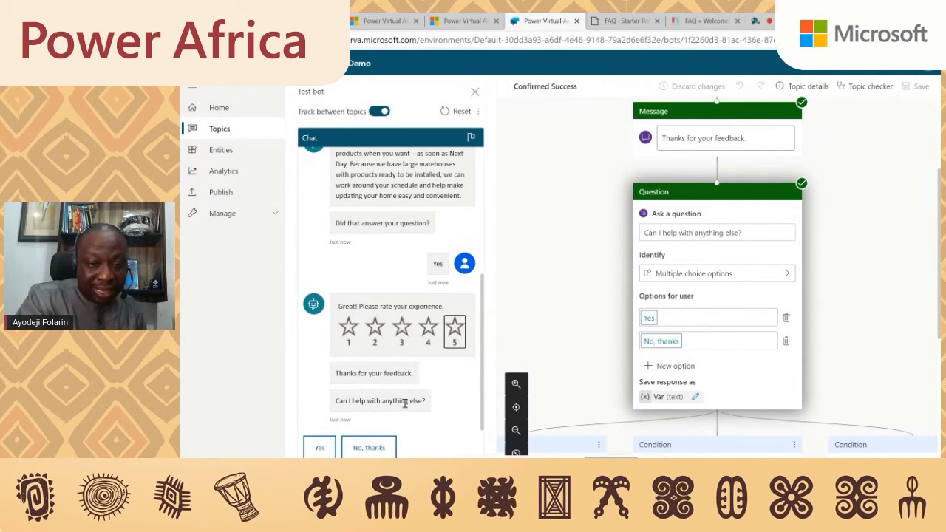
click(370, 448)
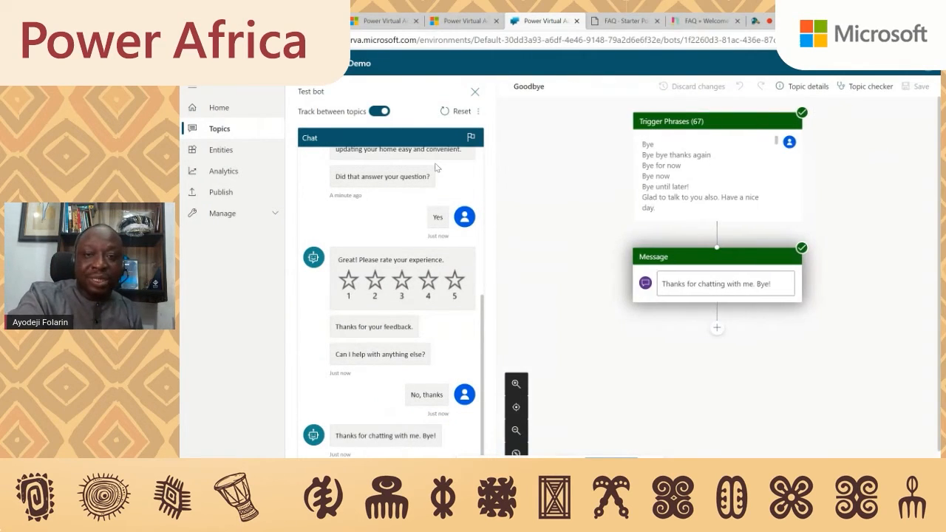
Compare the Contoso FAQ page with the ntel FAQ page as sources for topic suggestions
click(604, 21)
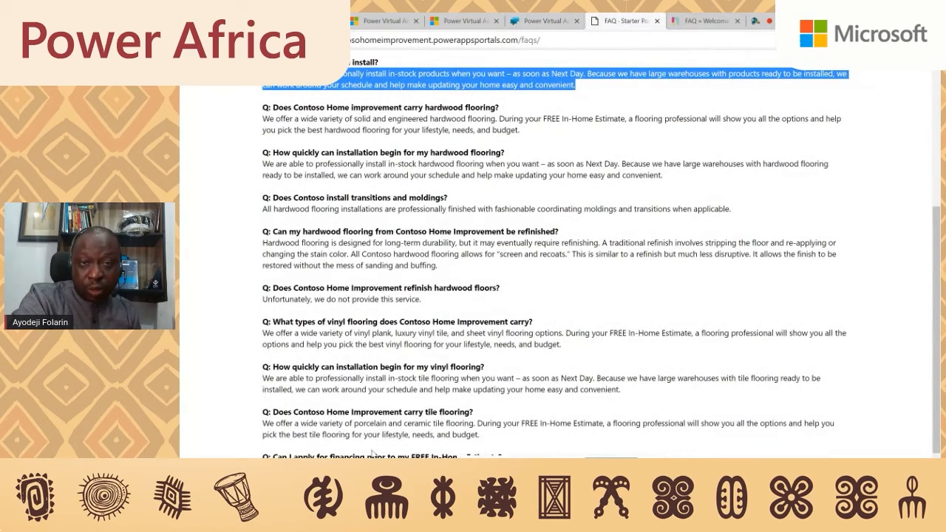
click(697, 23)
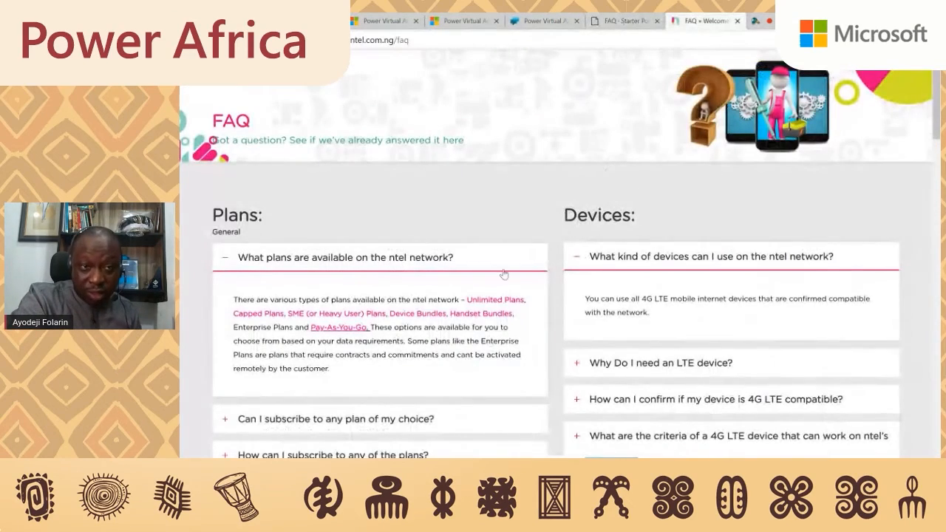
click(604, 22)
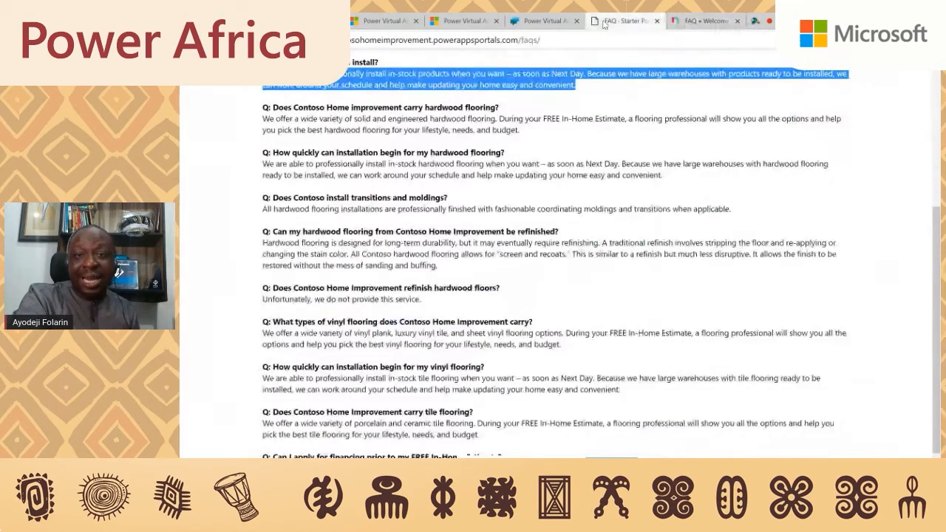
Return to the bot in Power Virtual Agents and create a new topic named "Training Courses"
click(542, 24)
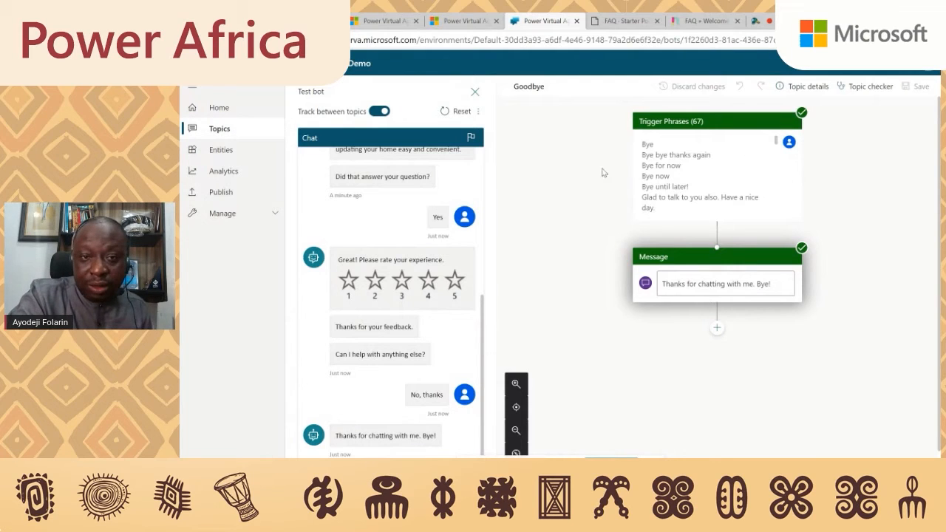
scroll(455, 210, up, 4)
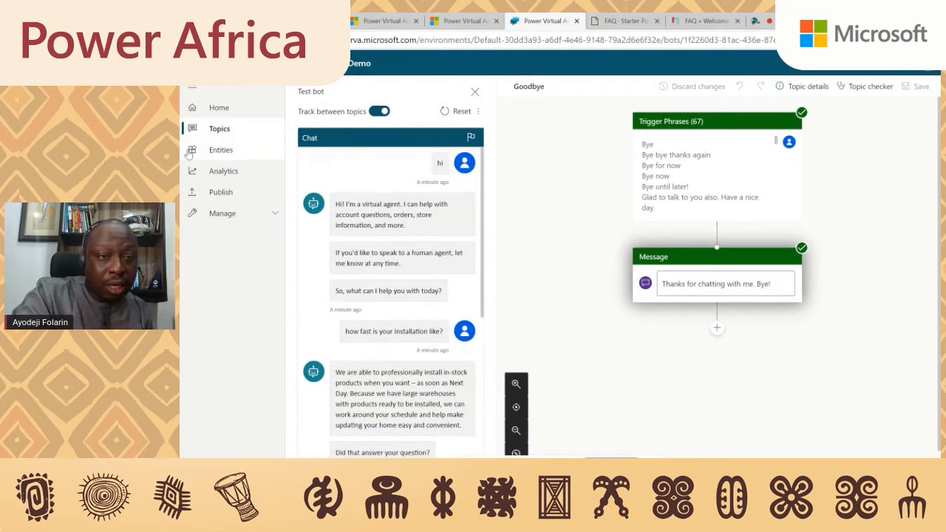
click(226, 138)
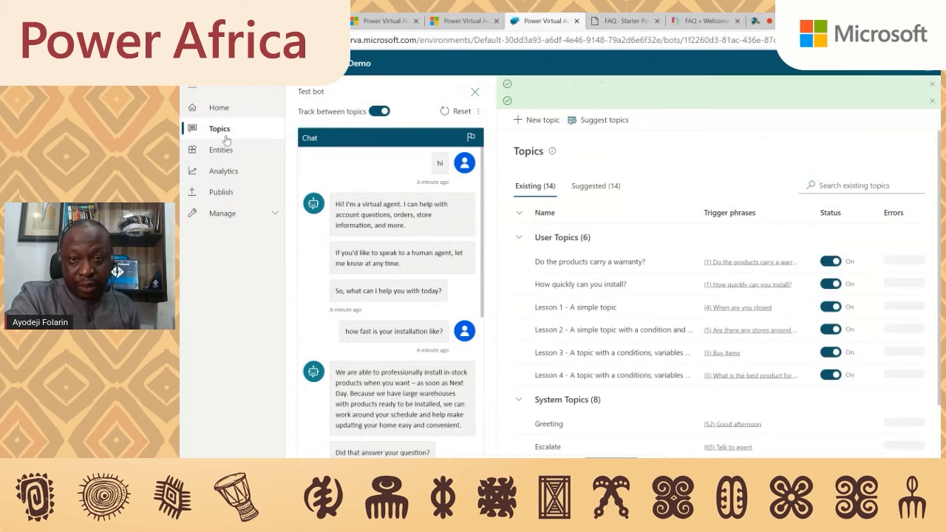
click(534, 121)
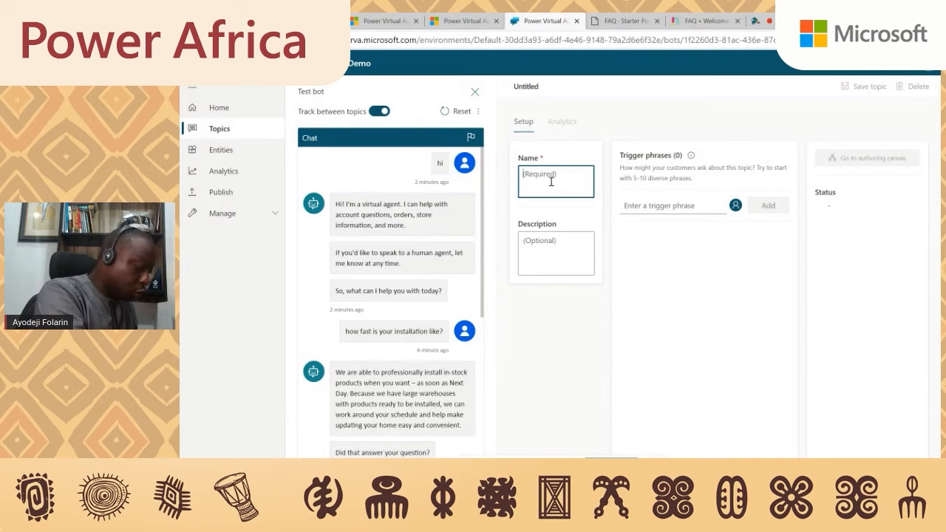
text(Training Courses)
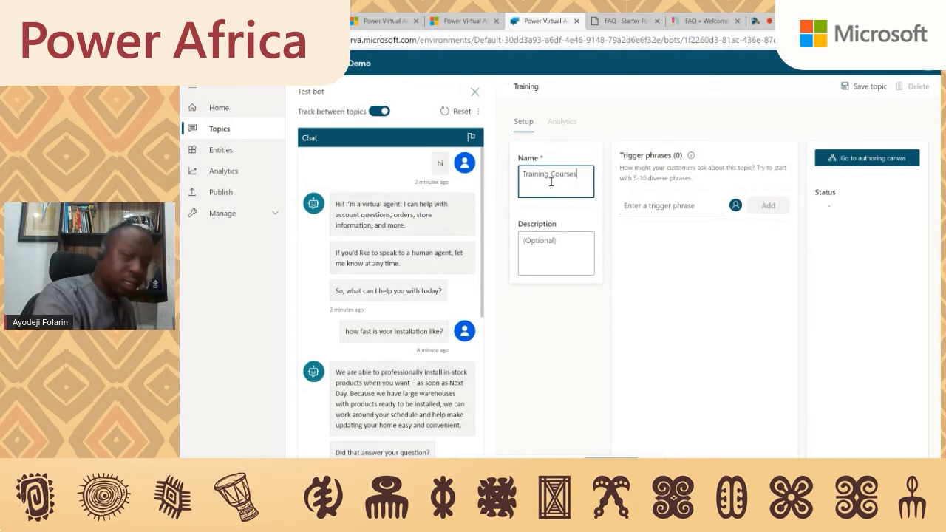
click(547, 254)
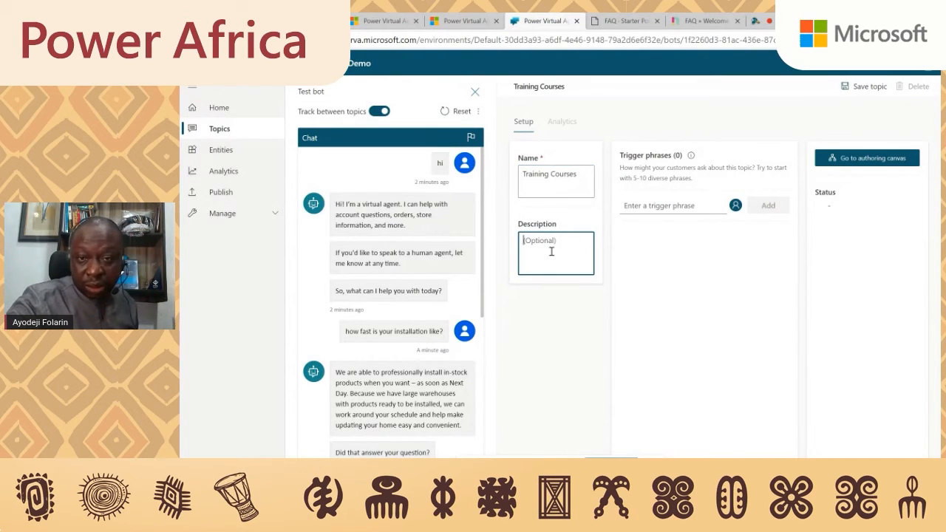
Add "Types of training" as a trigger phrase for the Training Courses topic
click(656, 205)
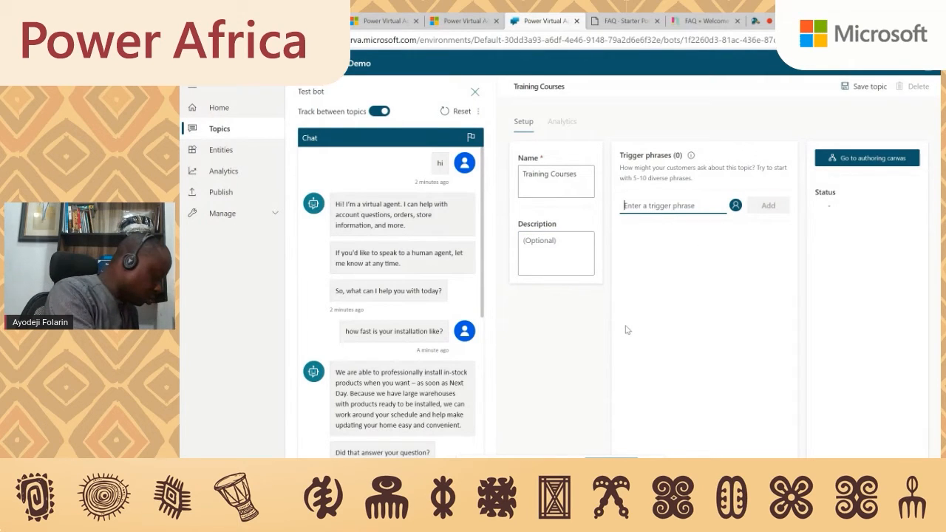
text(Type)
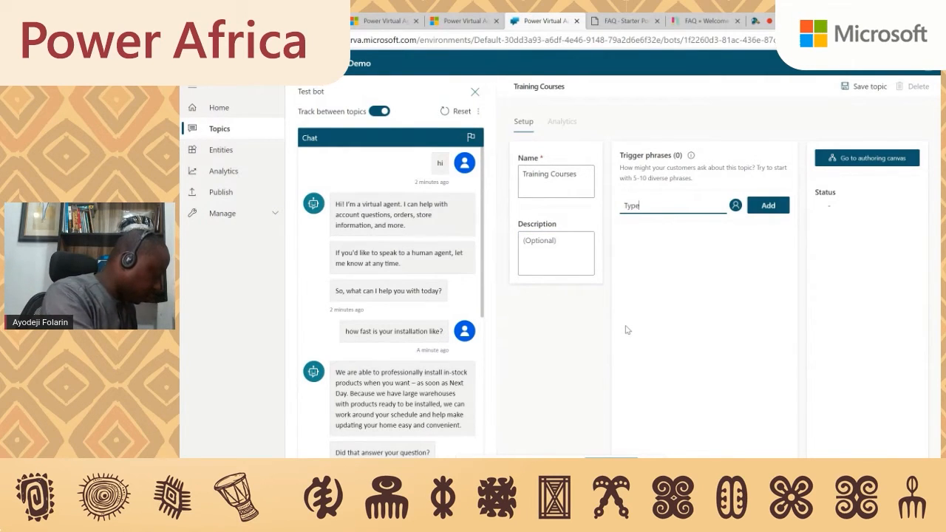
text(s of tring)
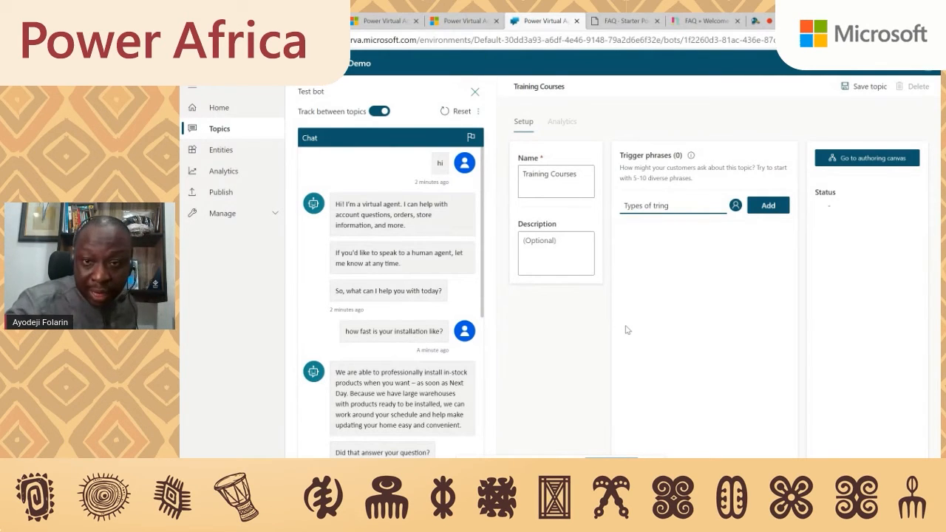
key(BackSpace)
key(BackSpace)
key(BackSpace)
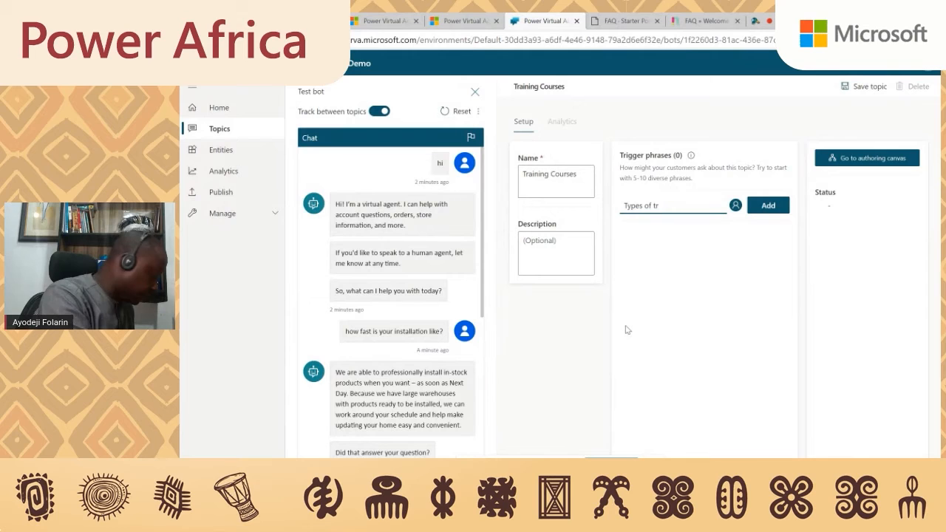
text(aining)
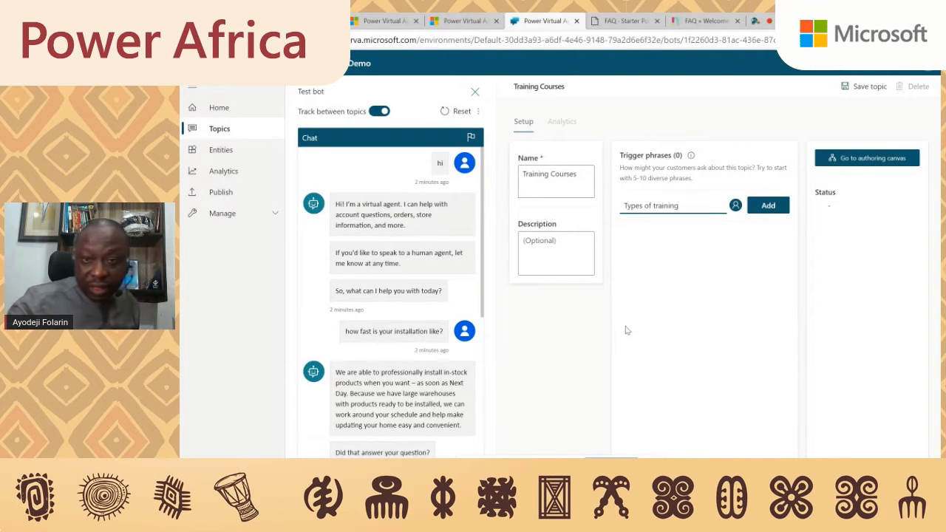
click(766, 208)
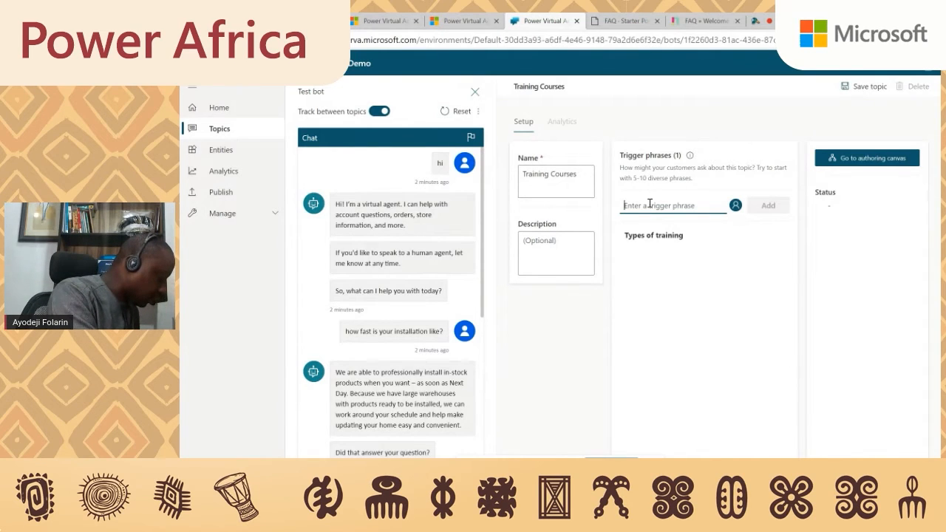
Add the trigger phrase "courses available" and save the topic by going to its authoring canvas
text(cou)
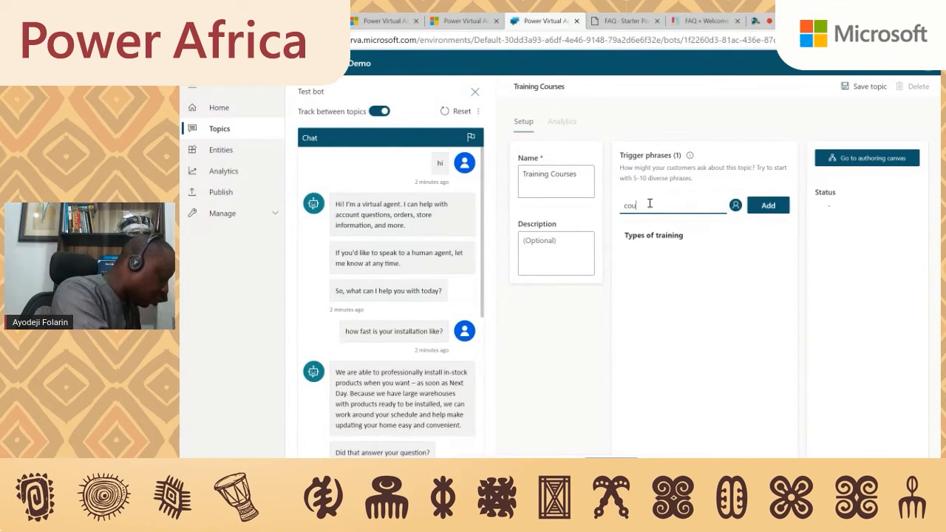
text(rses available)
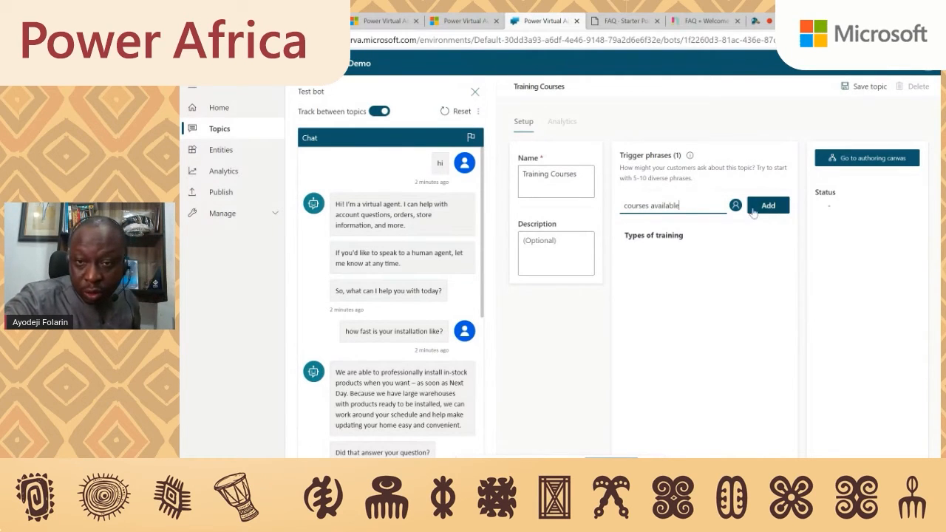
click(756, 210)
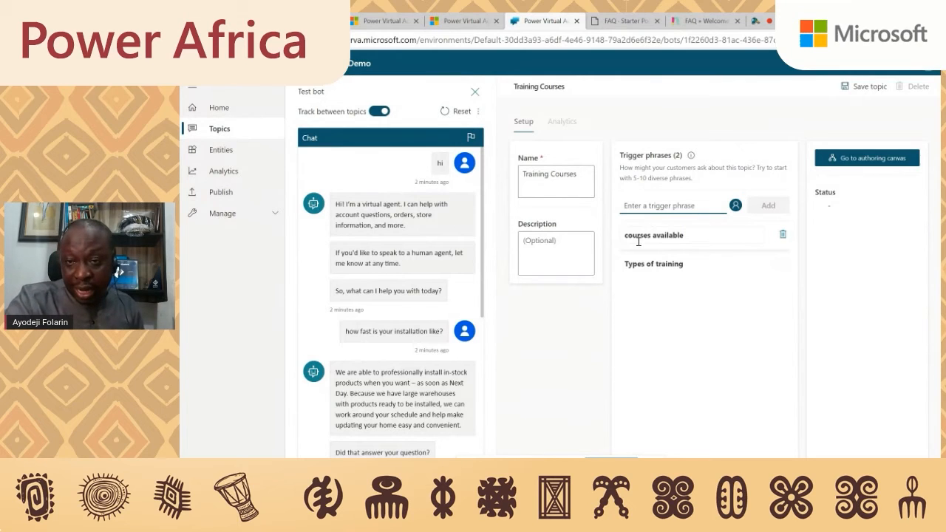
click(857, 157)
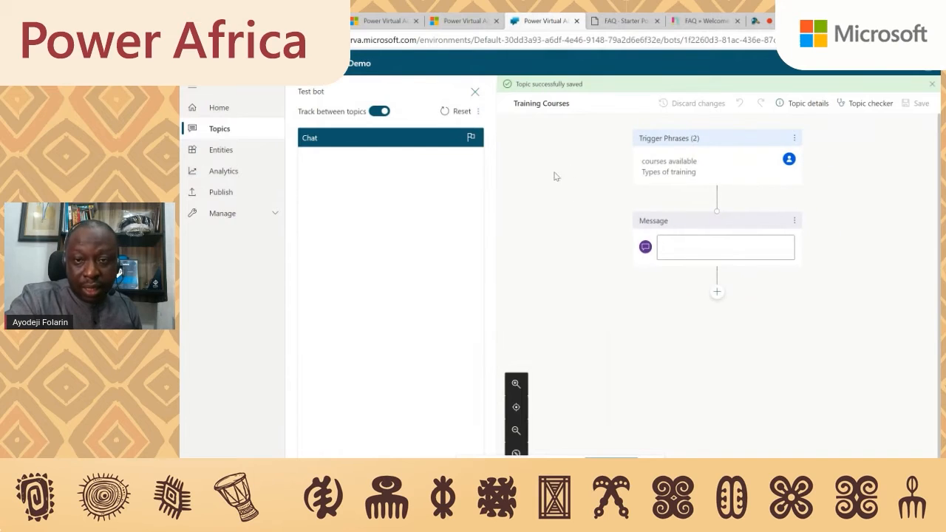
Create a new custom entity named "Courses"
click(216, 151)
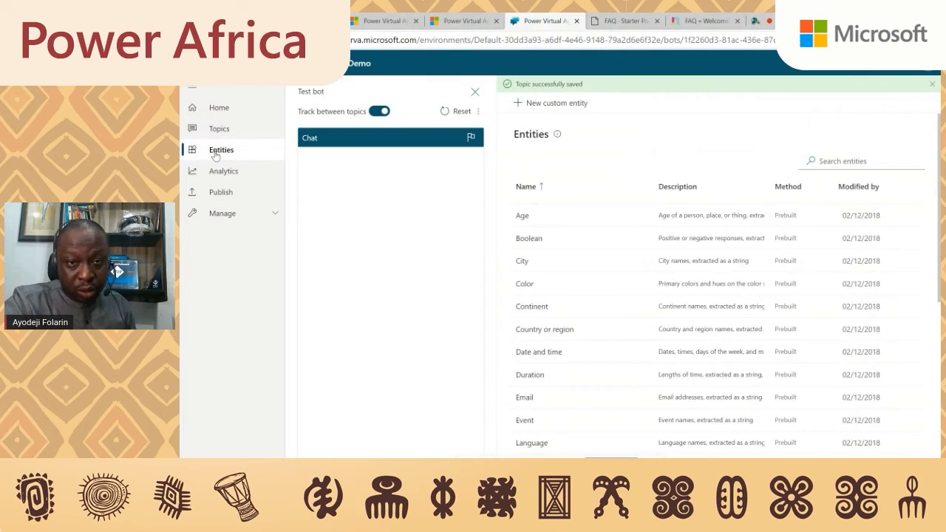
click(547, 106)
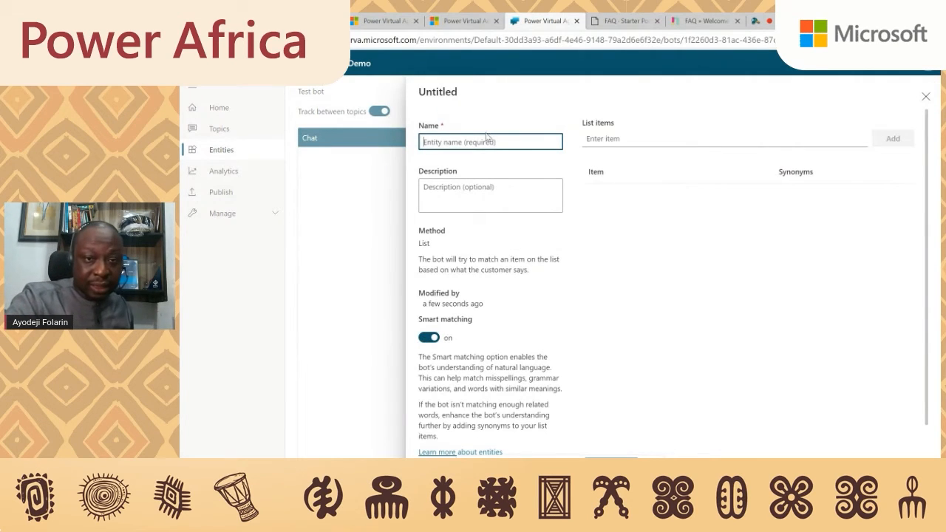
text(Courses)
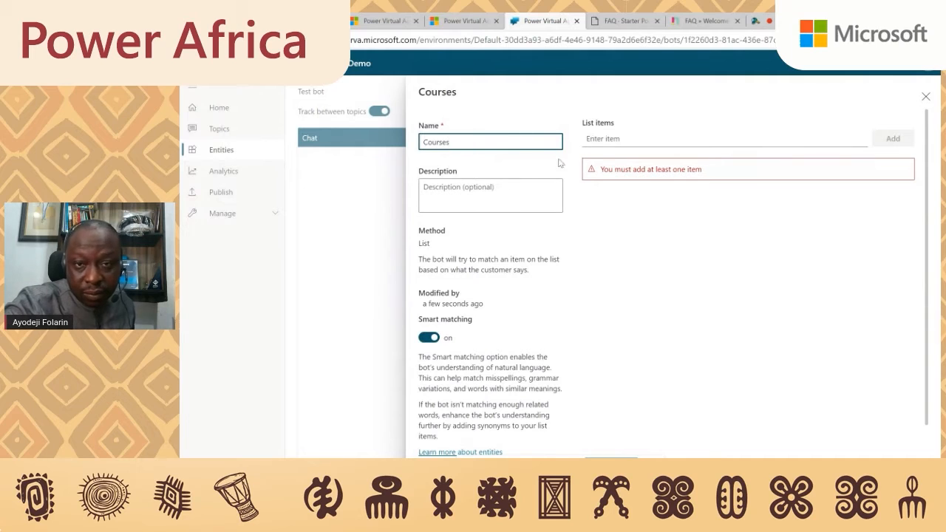
Add the list items Power BI, Power Apps, Power VA and Power Flow to the Courses entity, save it and close it
click(610, 139)
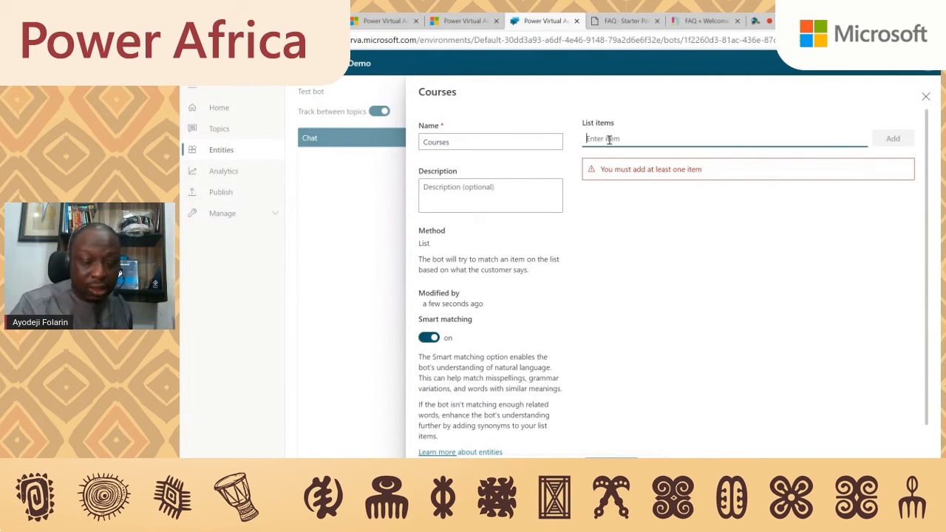
text(Power BI)
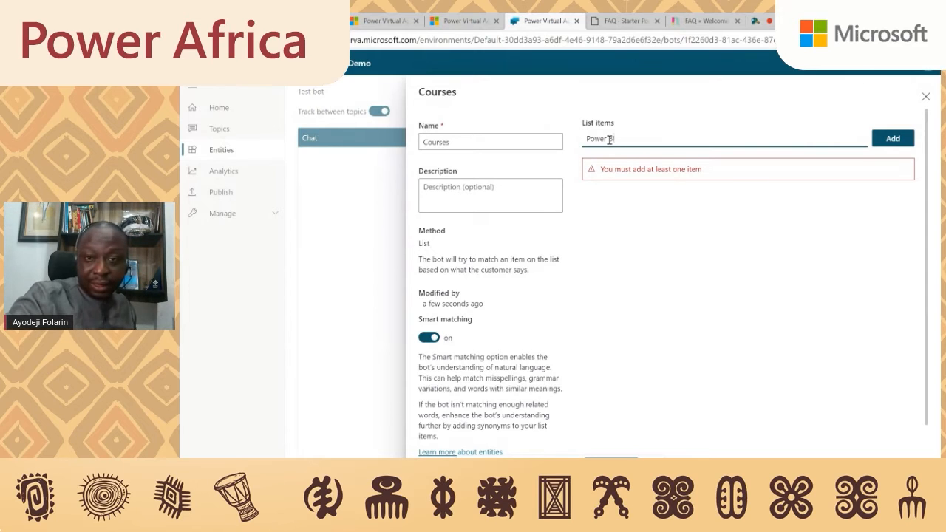
click(895, 140)
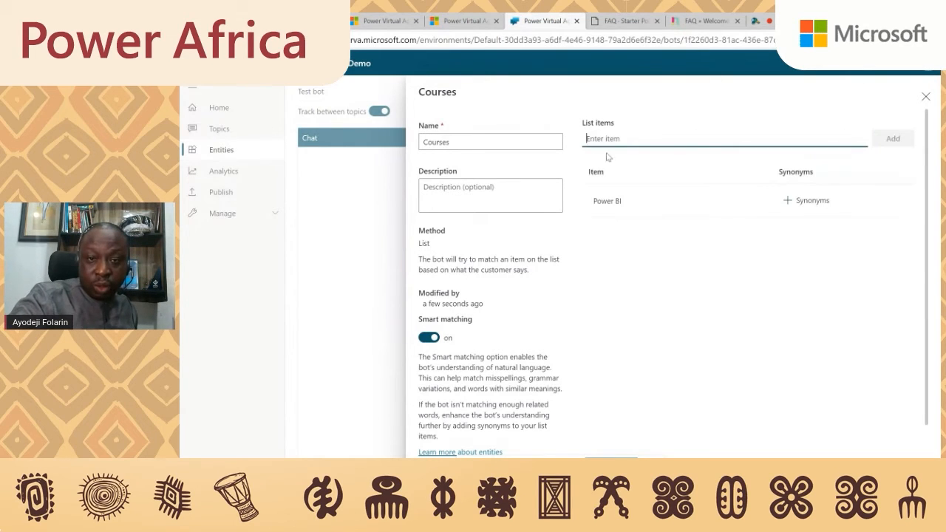
text(P)
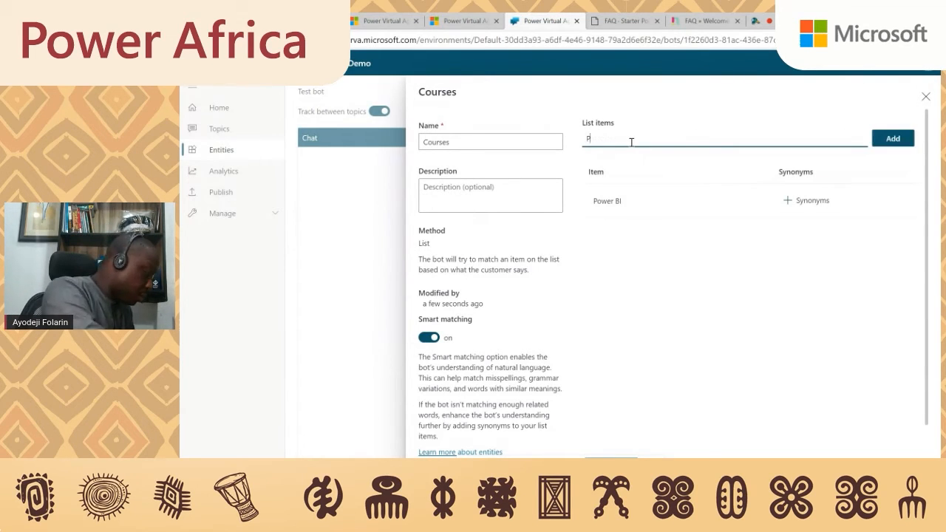
text(ower Apps)
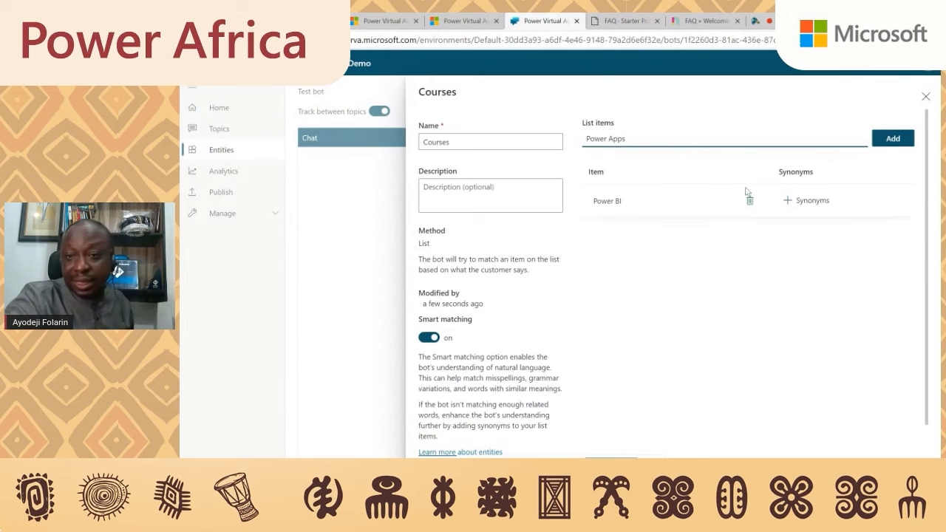
click(888, 141)
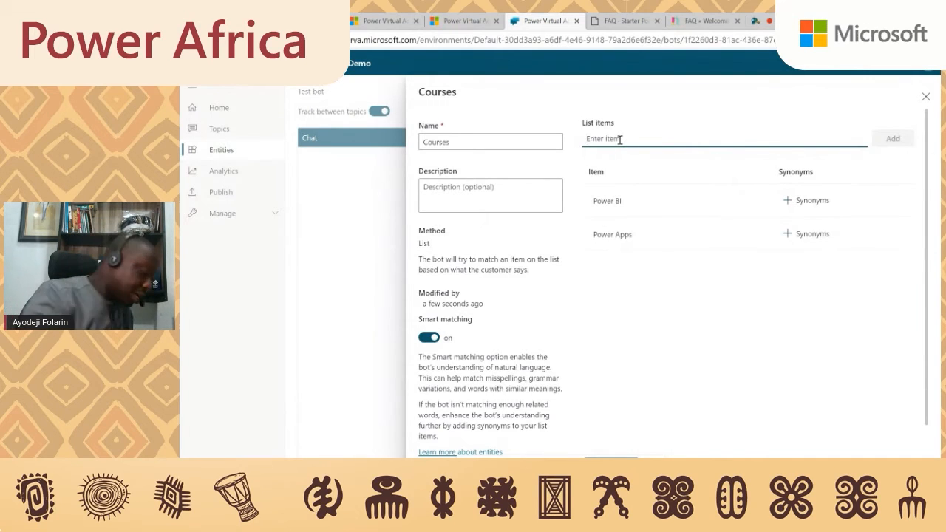
text(Power VA)
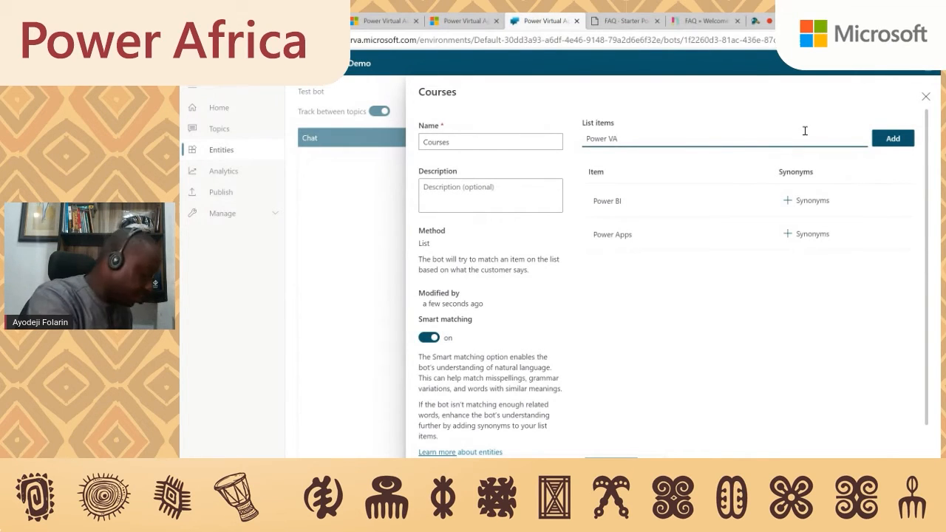
click(893, 138)
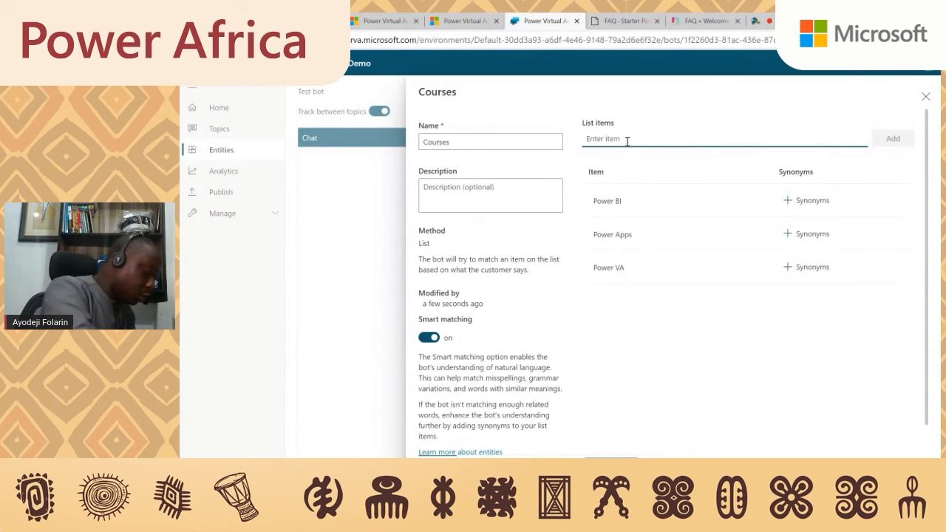
text(Power Flow)
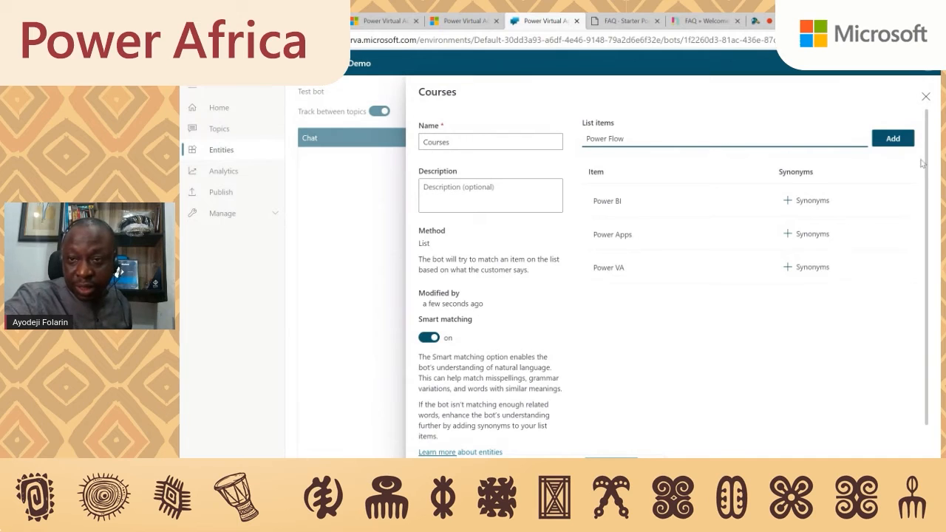
click(896, 144)
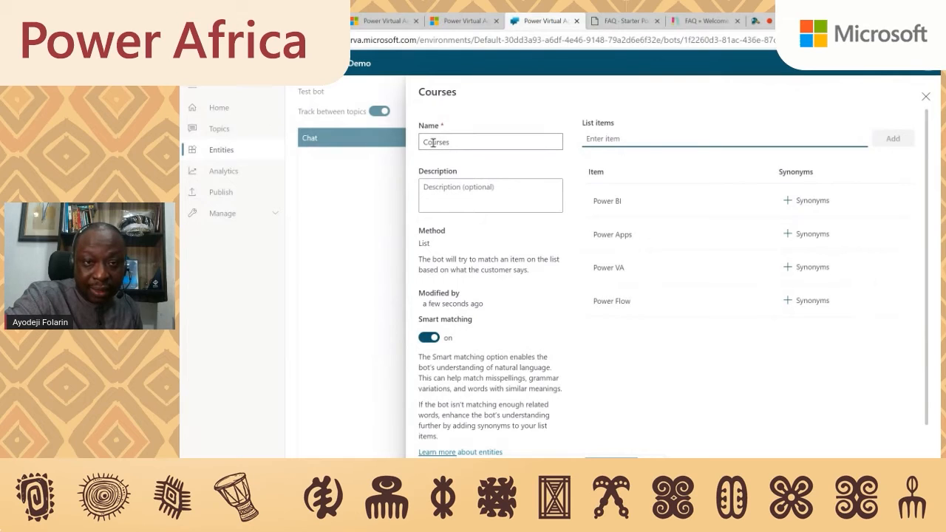
click(612, 466)
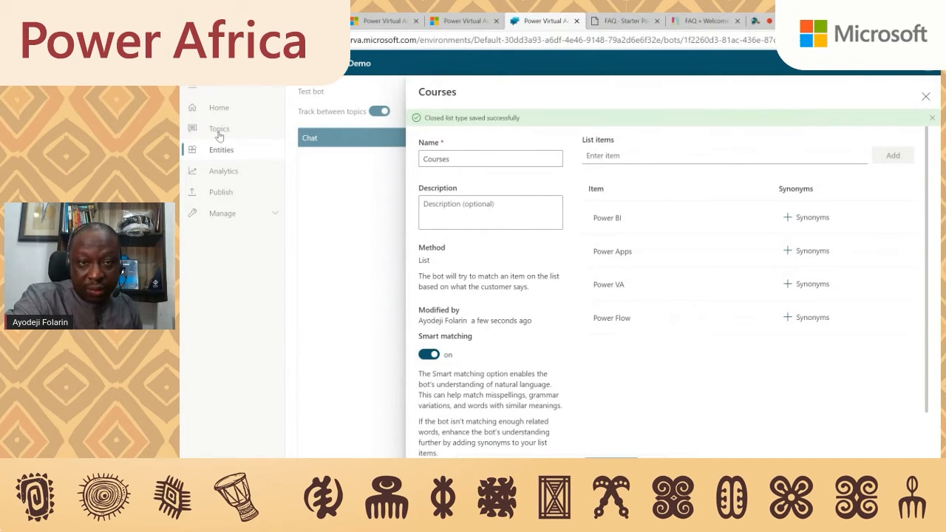
click(925, 96)
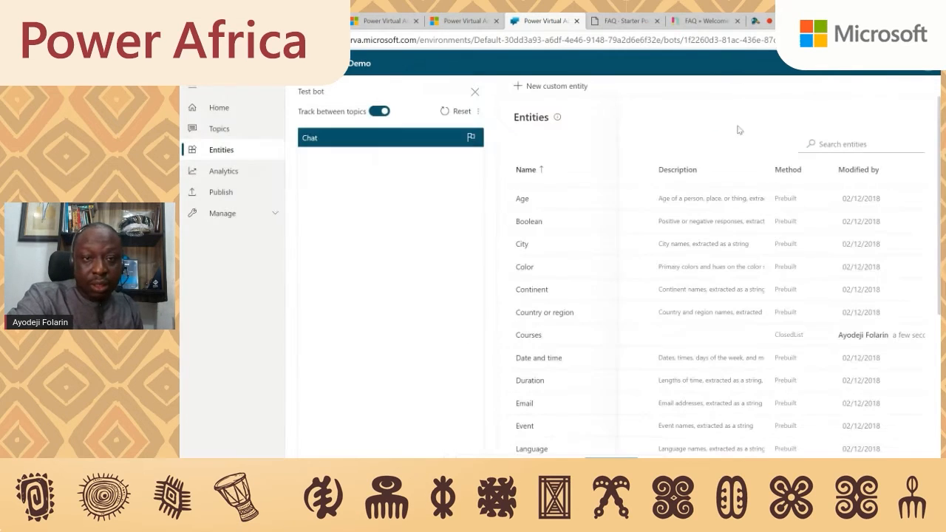
Open the Training Courses topic from the topics list and go to its authoring canvas
click(219, 130)
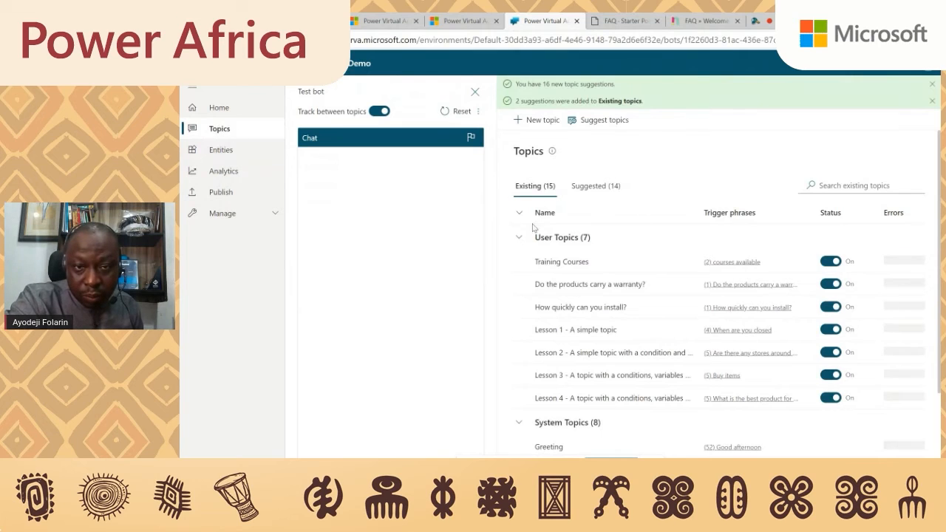
click(562, 261)
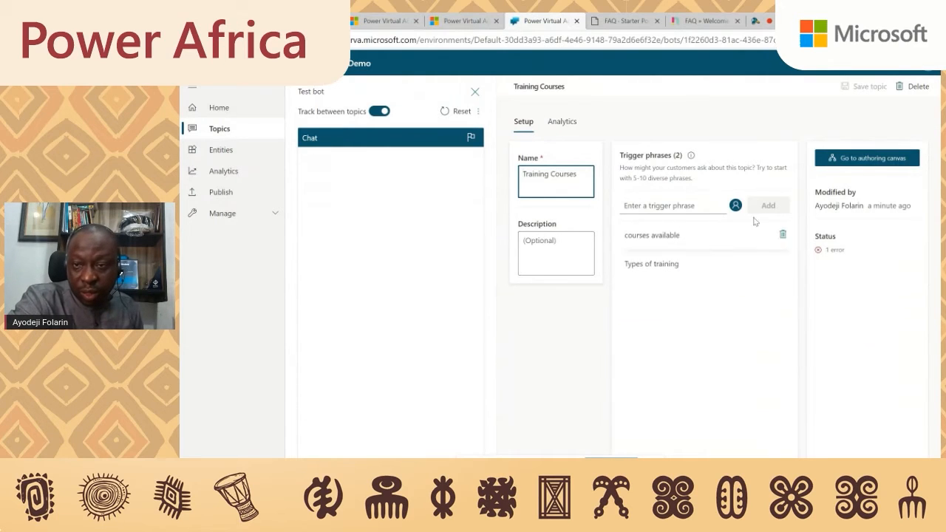
click(861, 163)
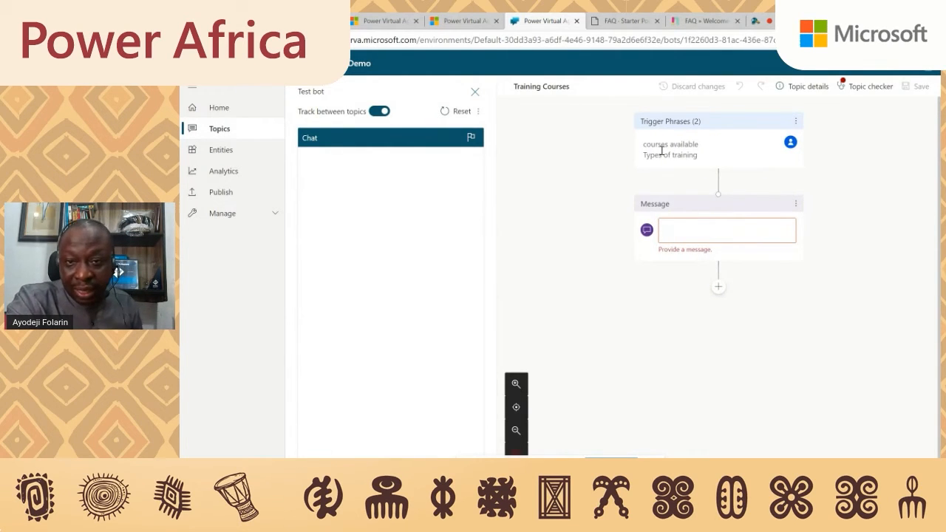
click(693, 235)
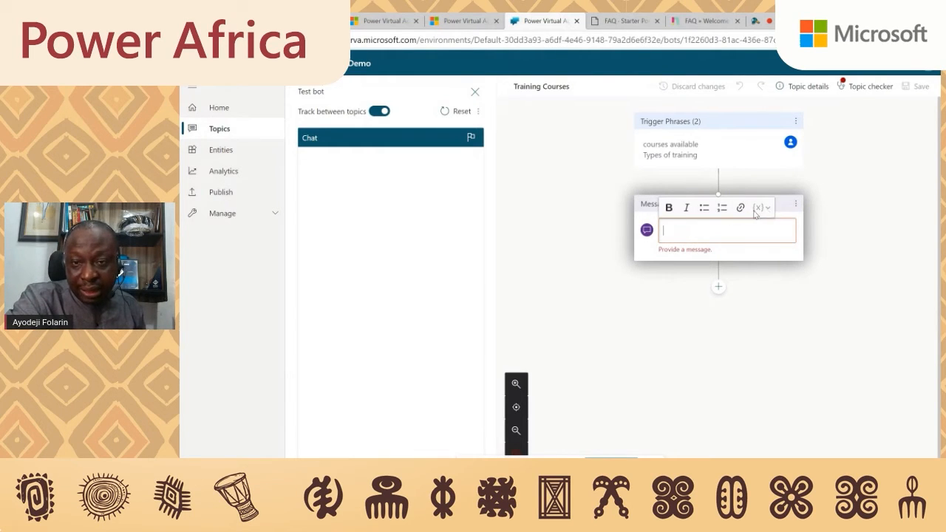
Add a question node below the empty message and set it to identify the Courses entity
click(718, 286)
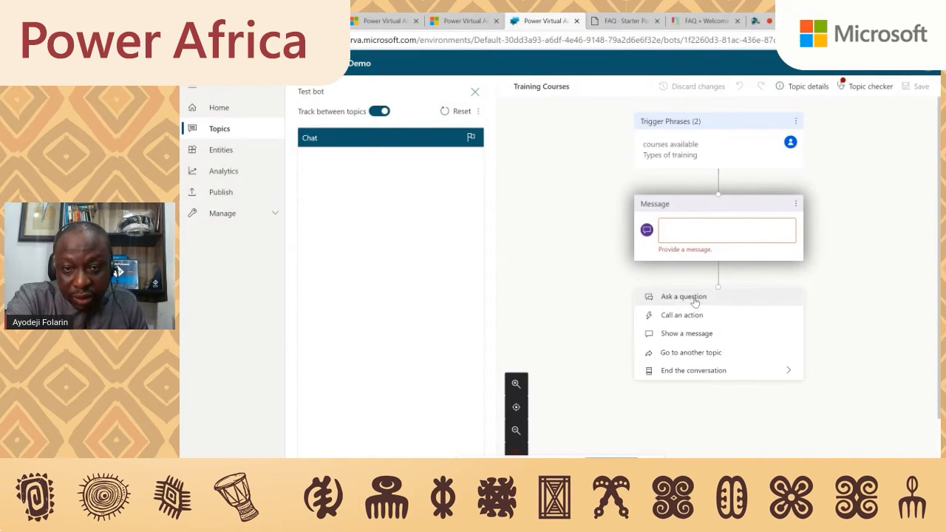
click(695, 300)
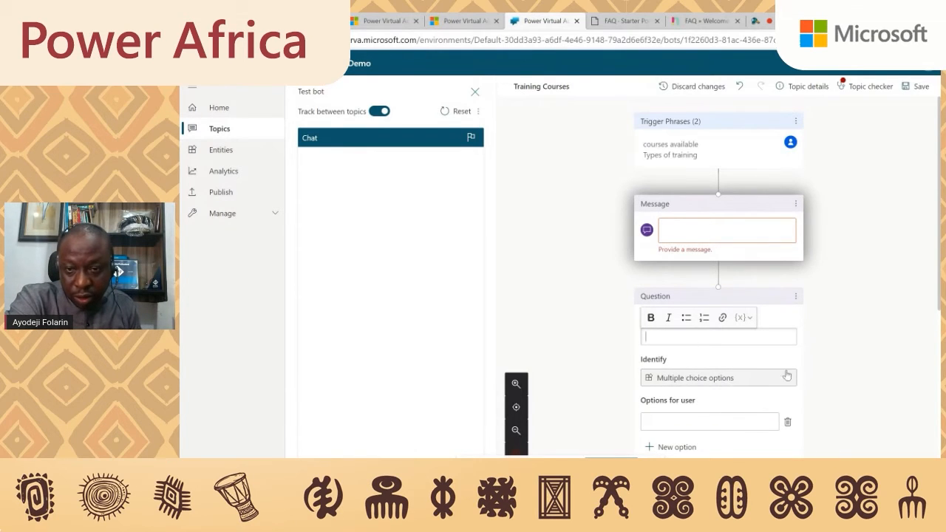
click(790, 379)
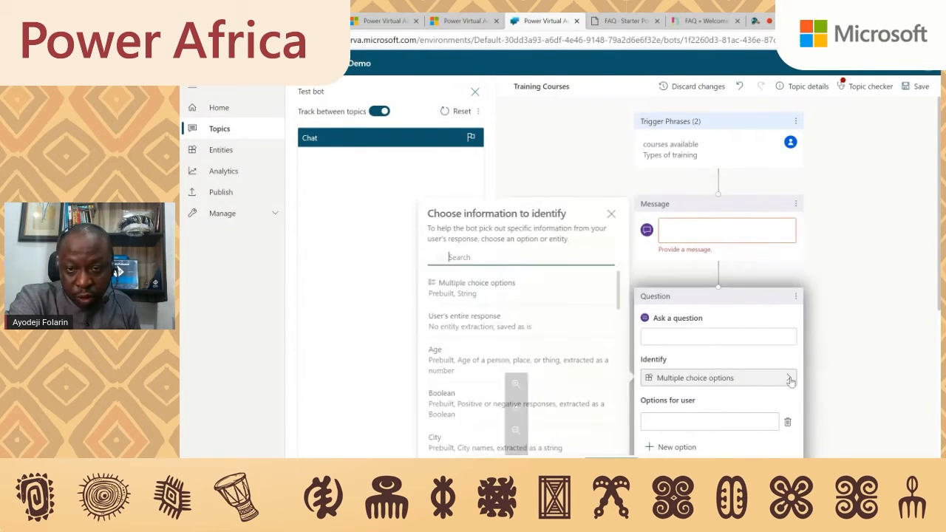
click(494, 258)
text(cour)
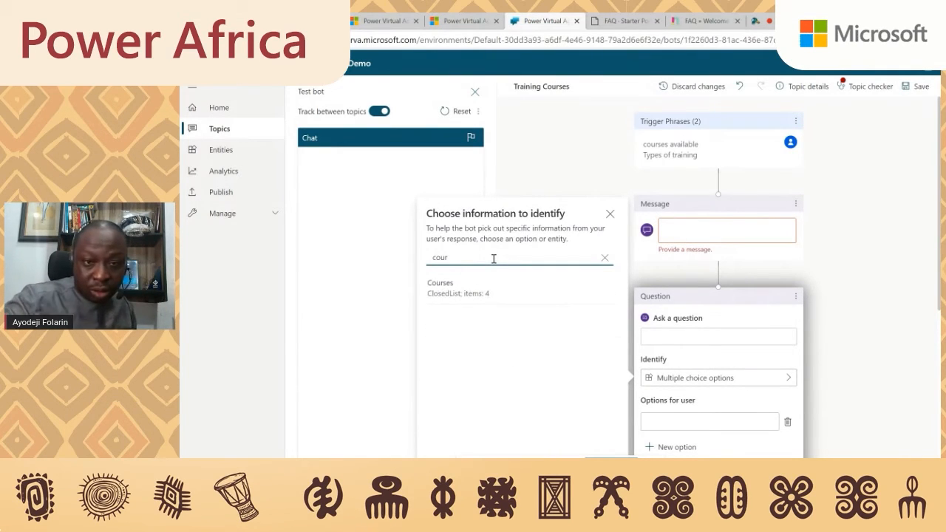
click(451, 291)
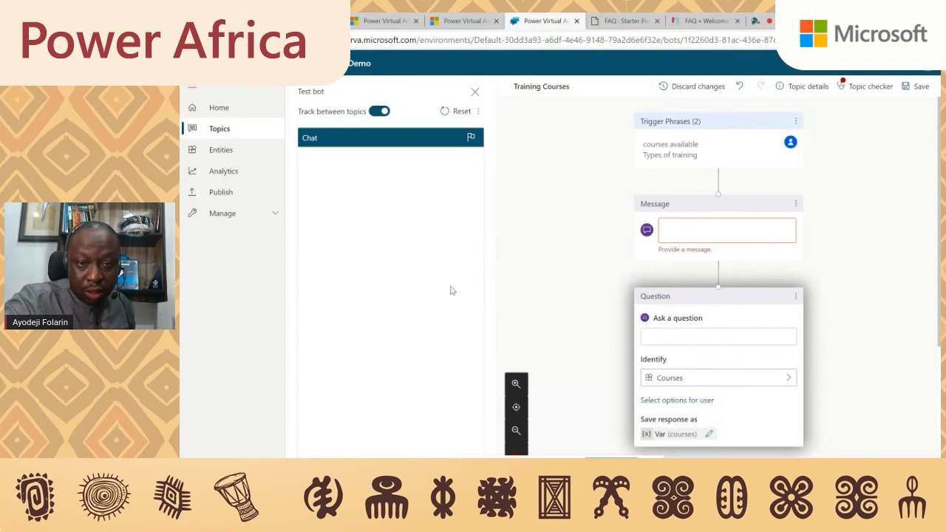
Display Power BI, Power Apps, Power VA and Power Flow as the question's options for the user
click(677, 403)
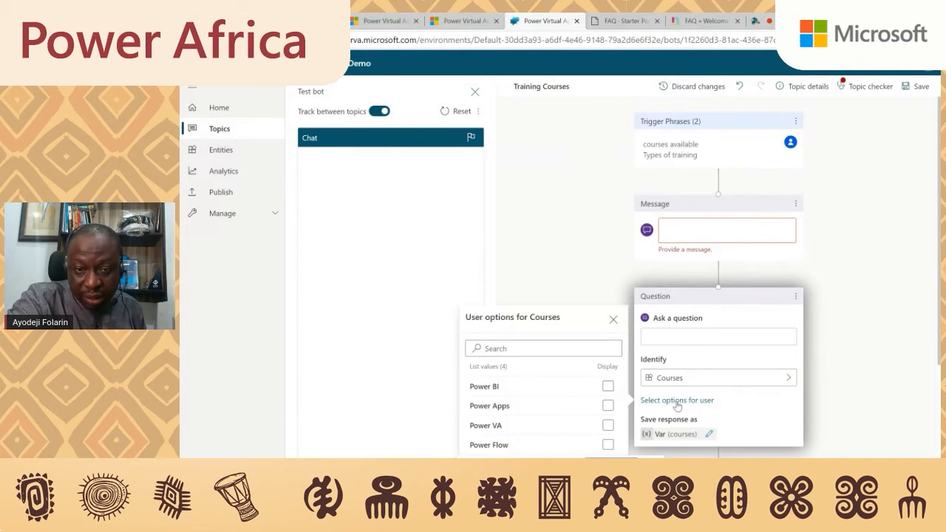
click(606, 387)
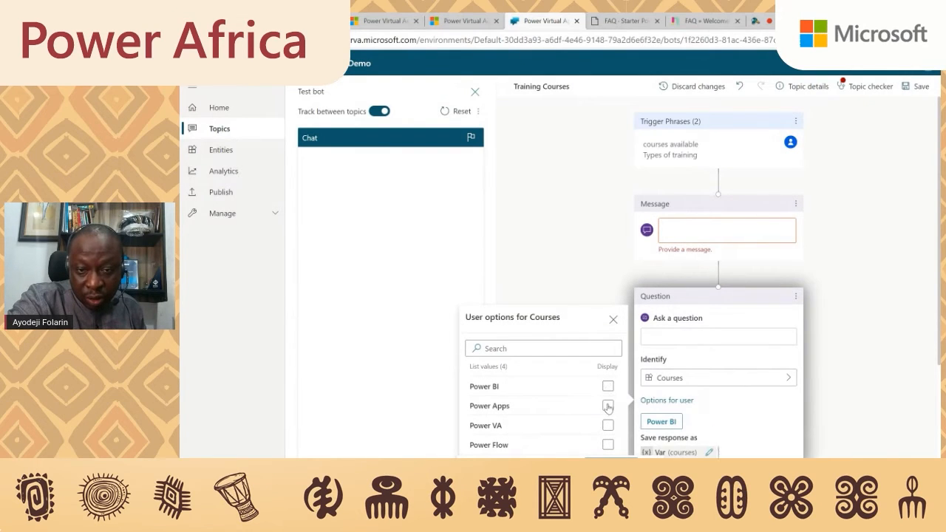
click(607, 406)
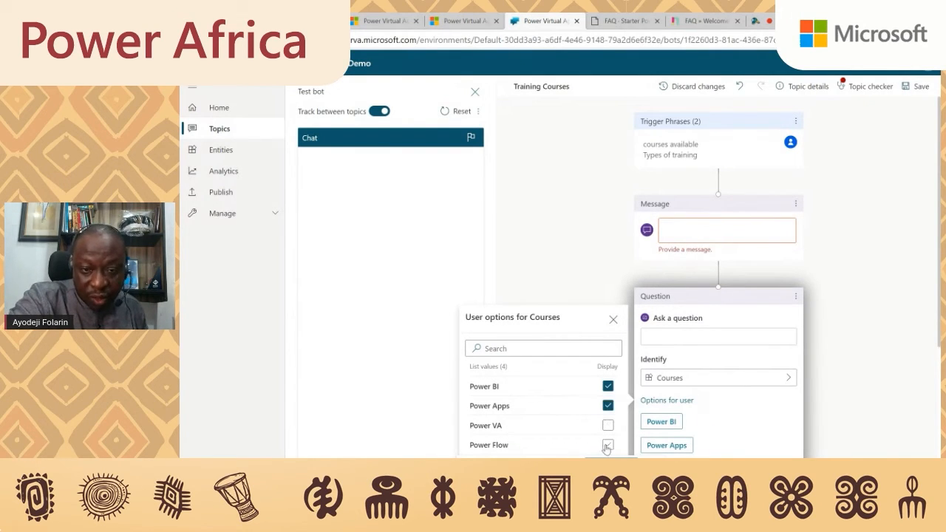
click(608, 426)
click(607, 445)
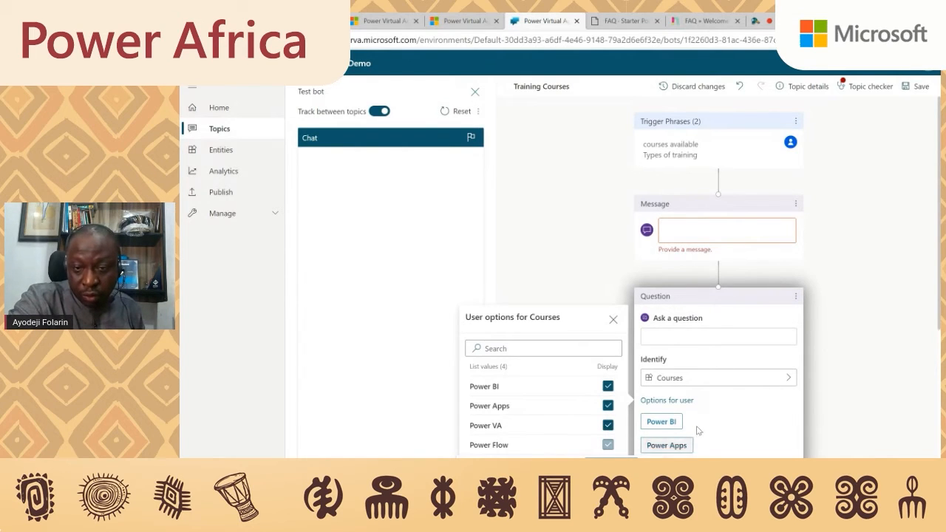
Write the question's text, asking what training program the customer would be interested in
click(683, 339)
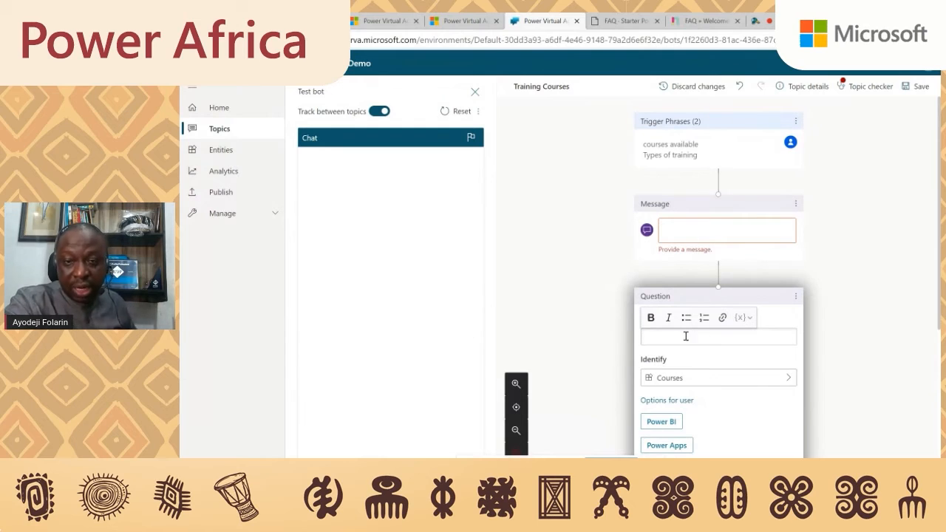
text(Wh)
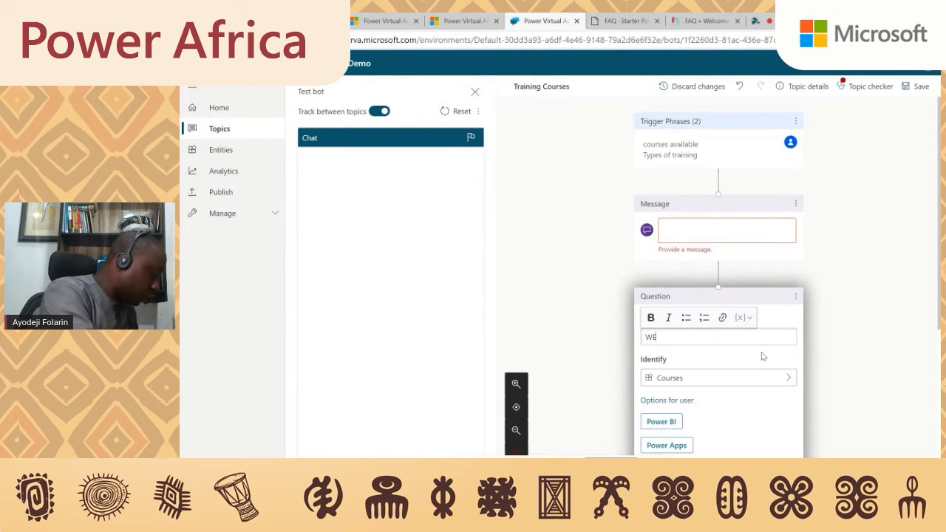
text(hat)
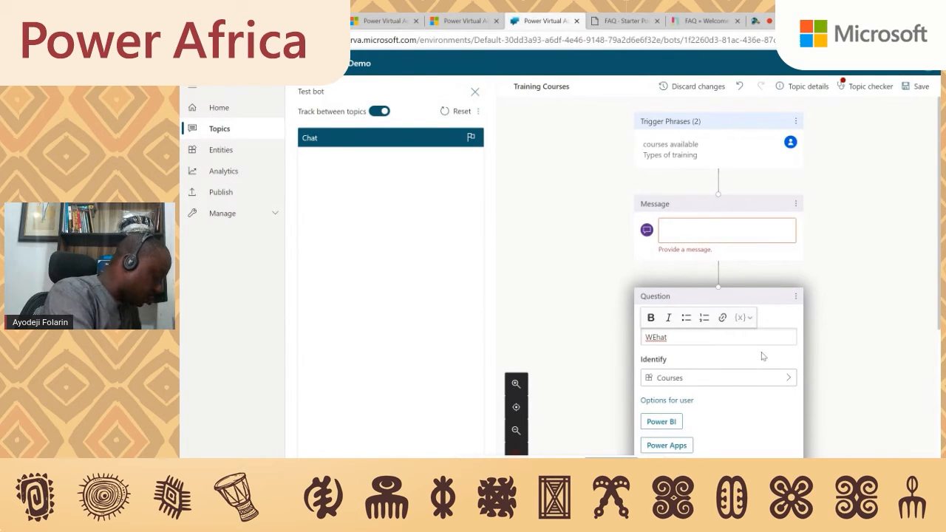
text( trainig pro)
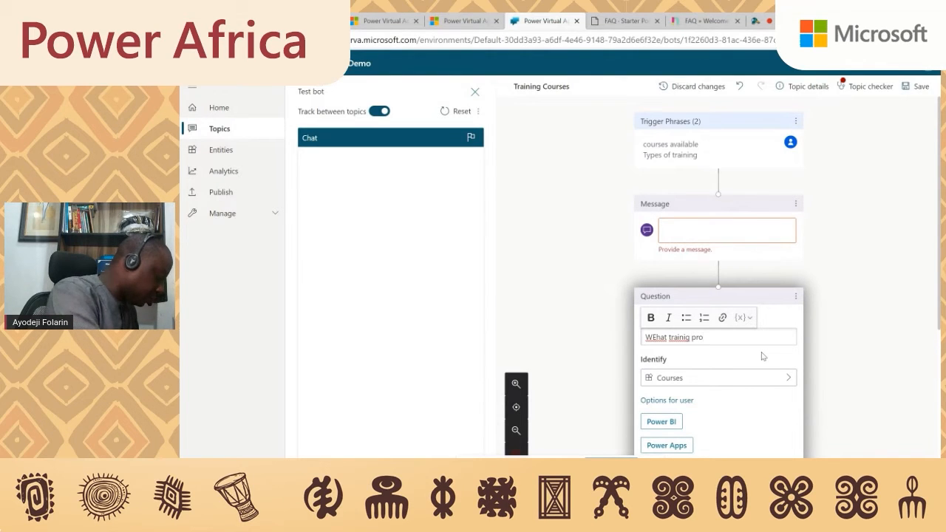
text(gram w)
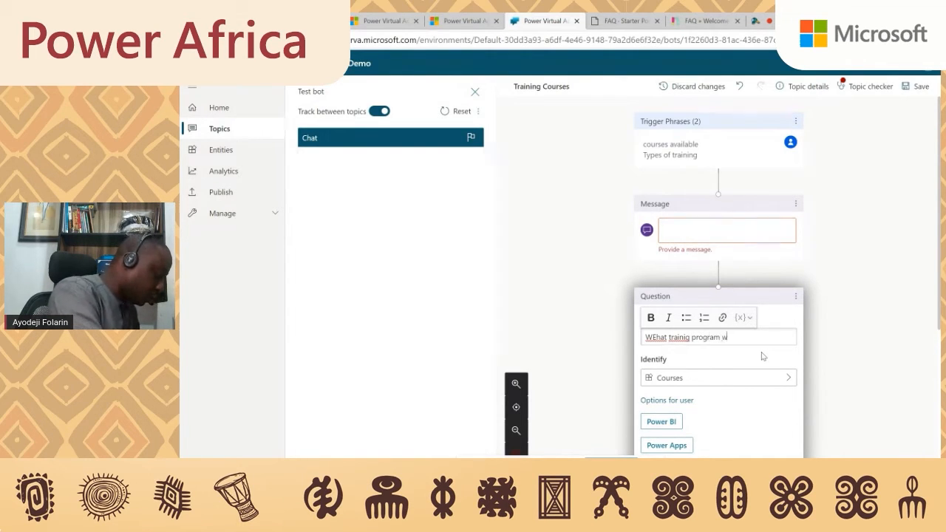
text(hould you be)
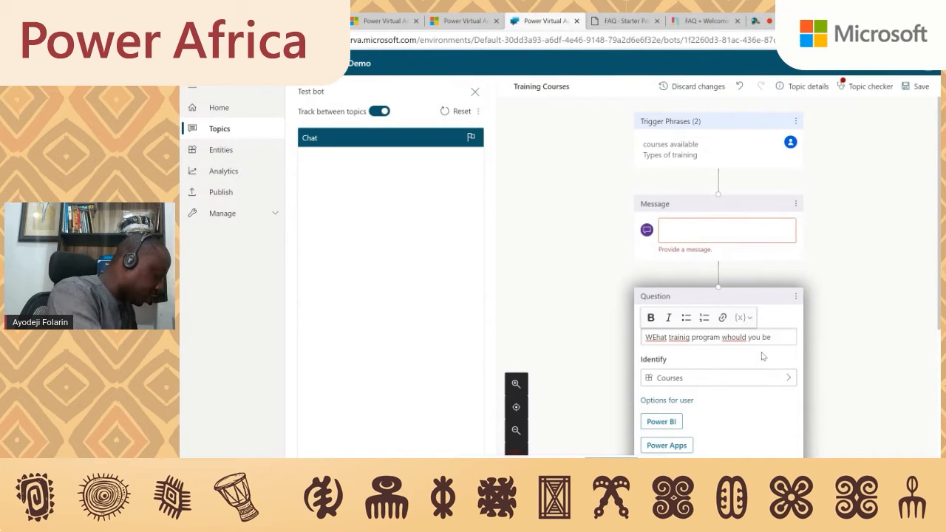
text( intrested in)
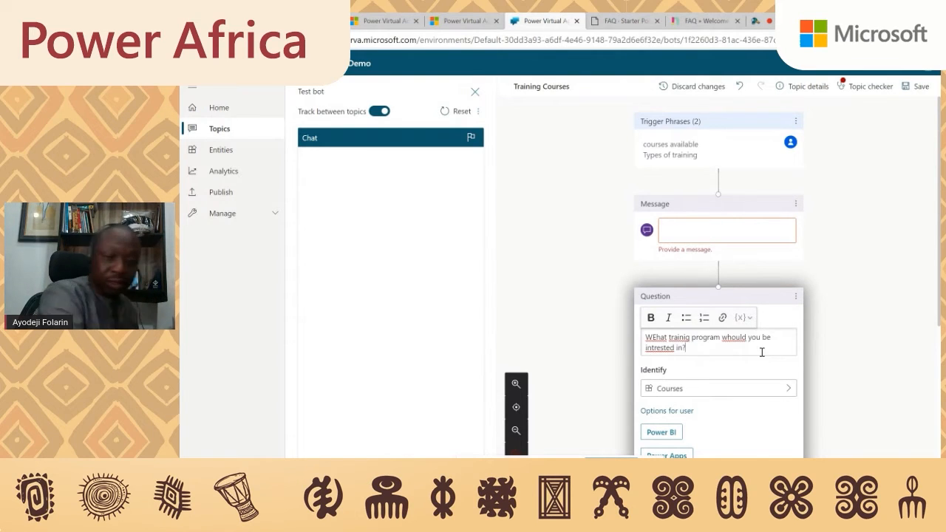
text(?)
Correct the spelling of the question text to read "What training program would you be interested in?"
right_click(655, 348)
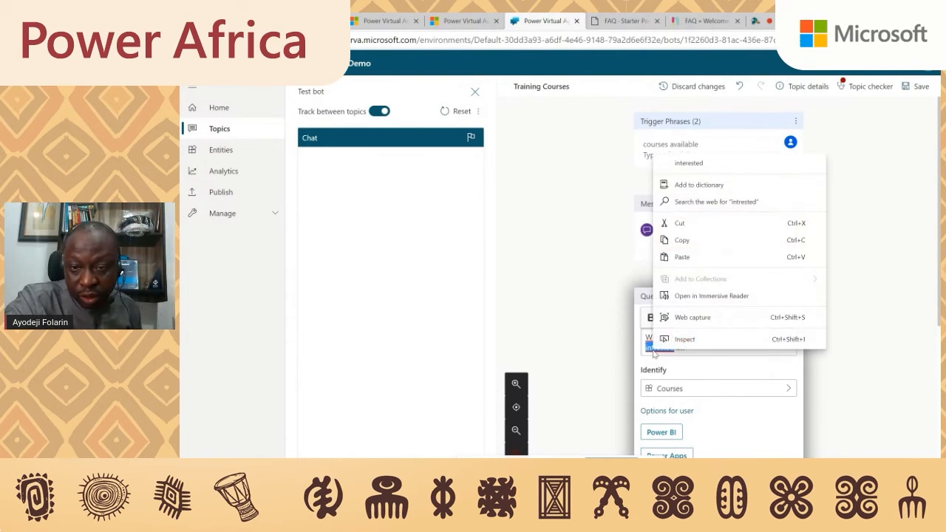
click(695, 172)
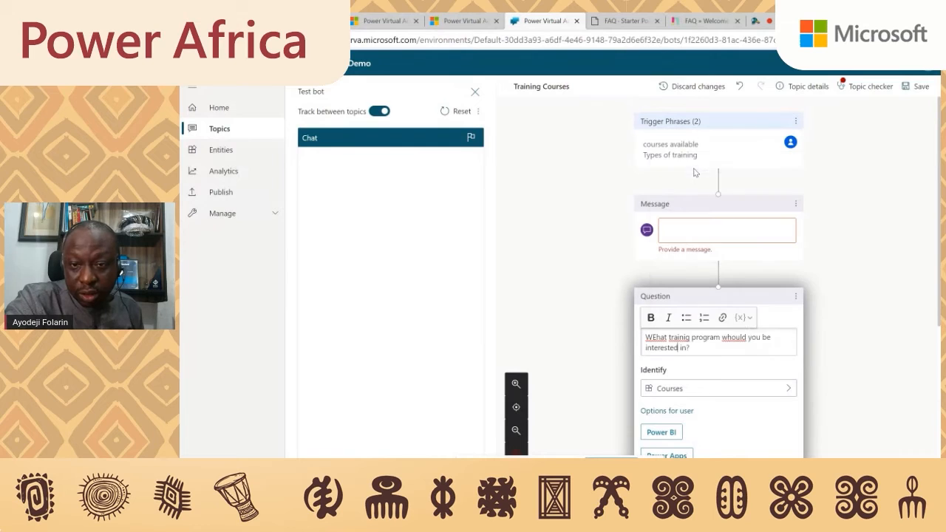
right_click(678, 337)
click(714, 117)
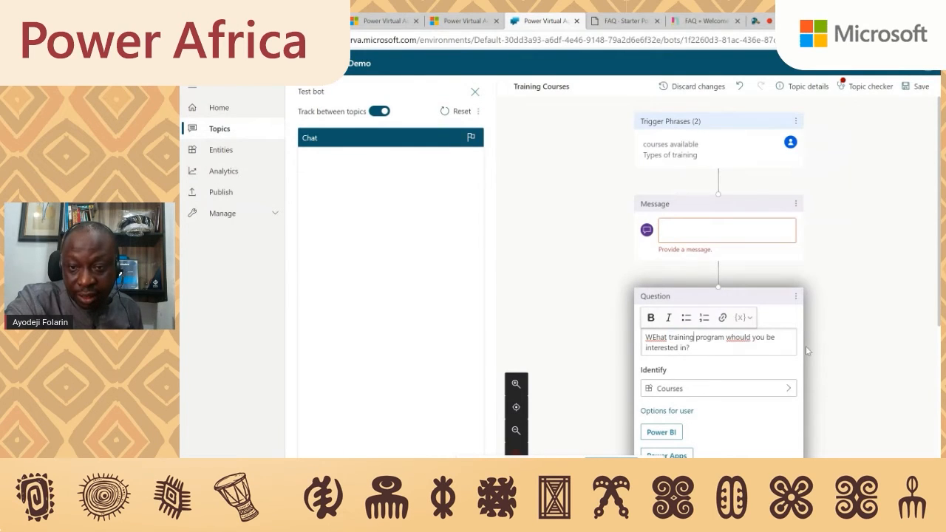
right_click(738, 339)
click(769, 136)
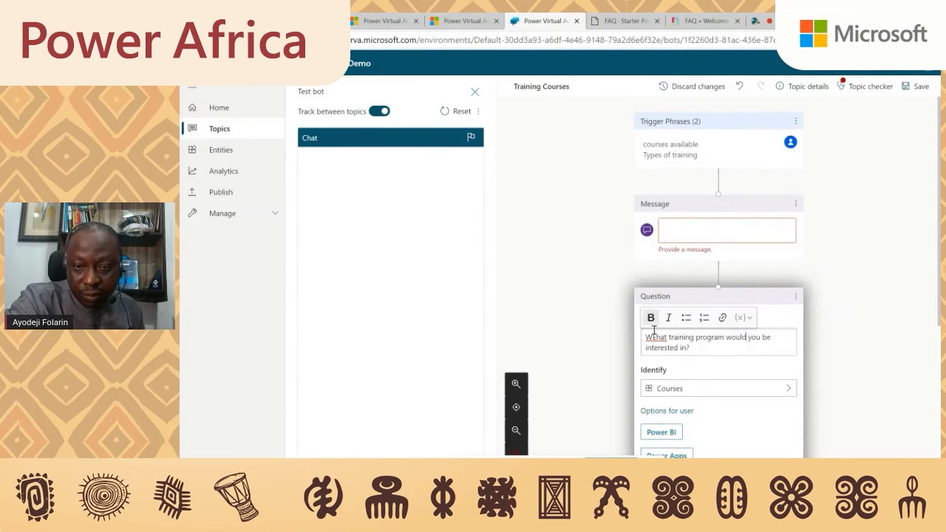
key(BackSpace)
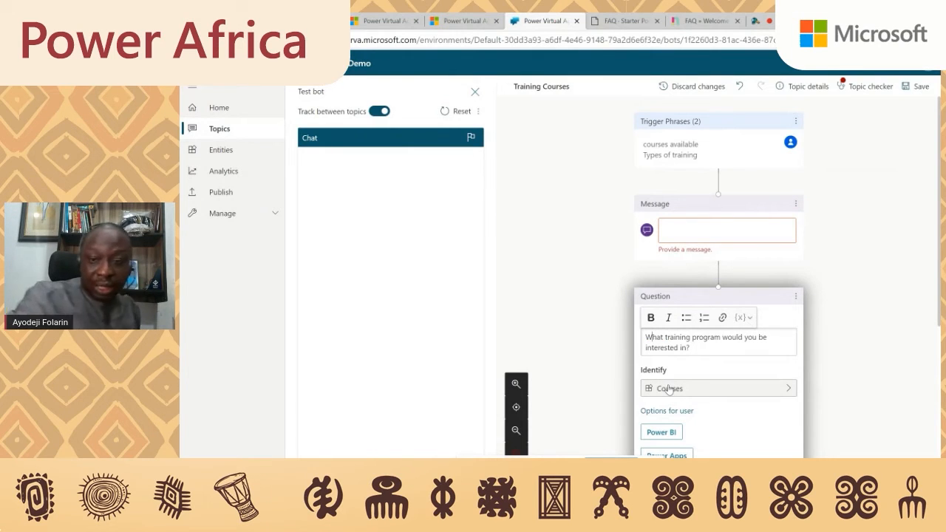
Add a condition below the question that checks whether Var (courses) is equal to Power BI
scroll(720, 382, down, 3)
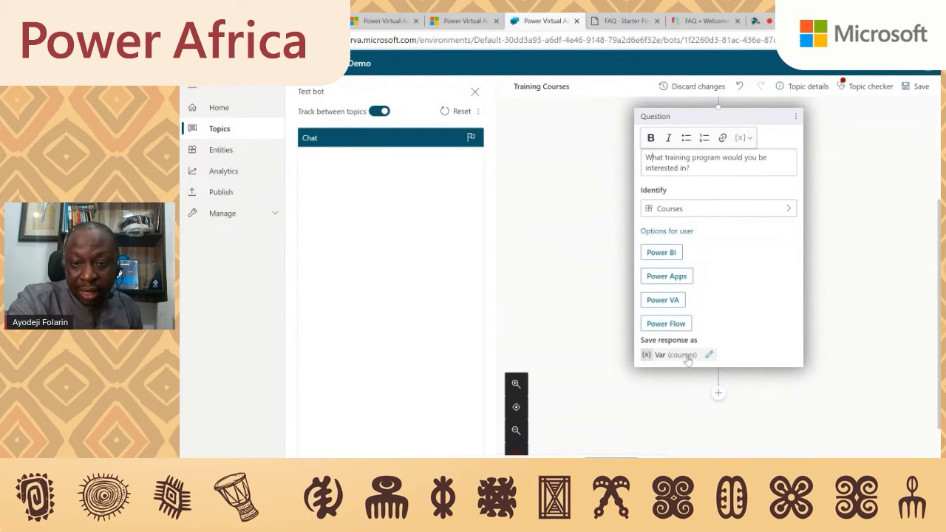
click(719, 393)
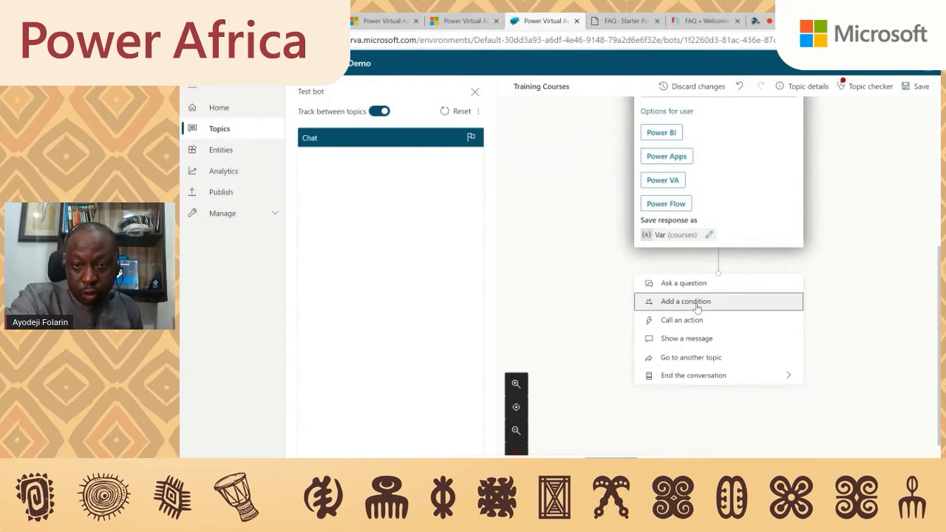
click(697, 309)
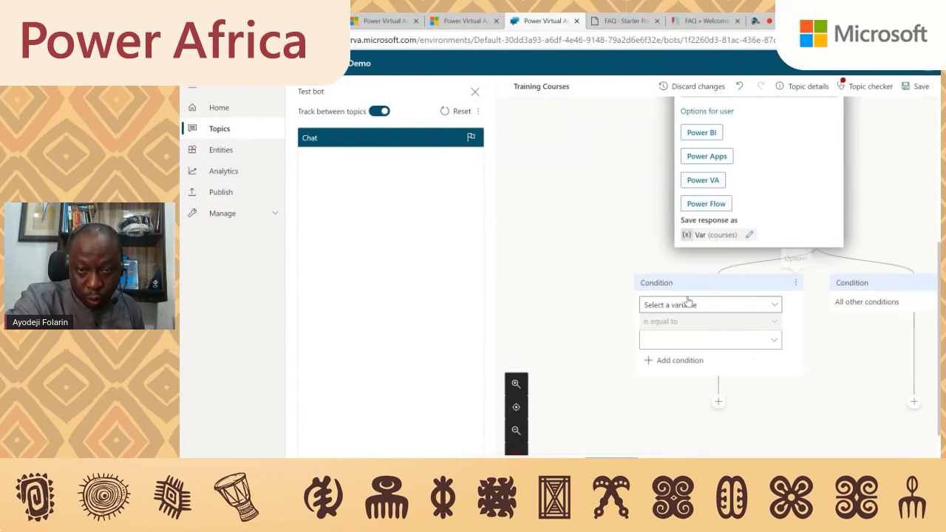
click(776, 307)
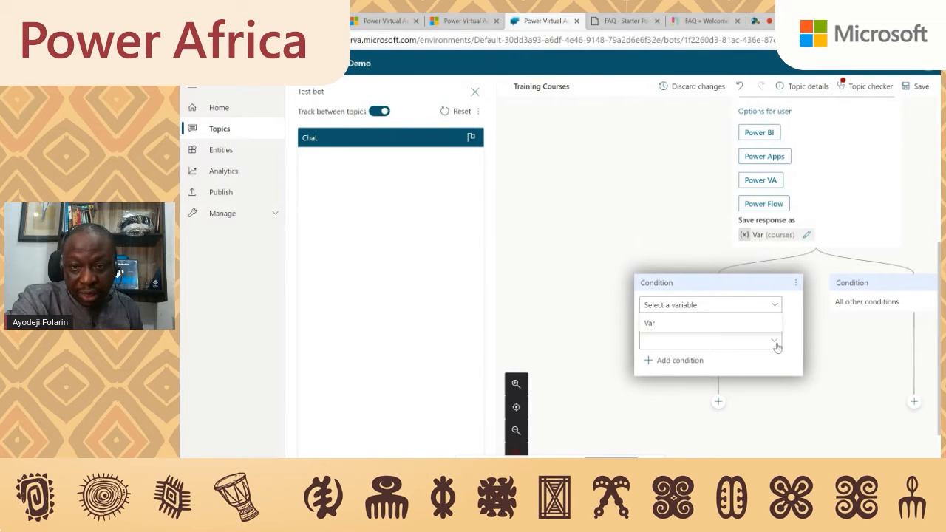
click(722, 308)
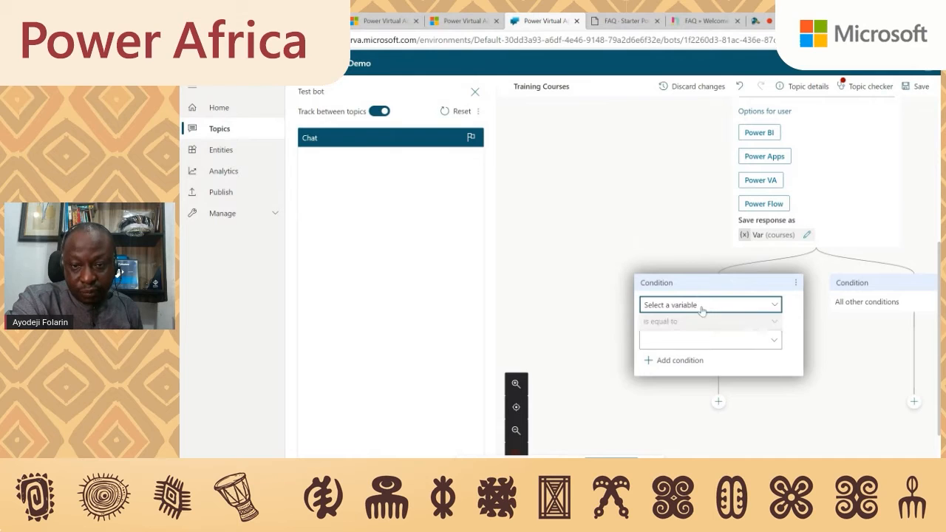
click(684, 310)
click(695, 330)
click(658, 361)
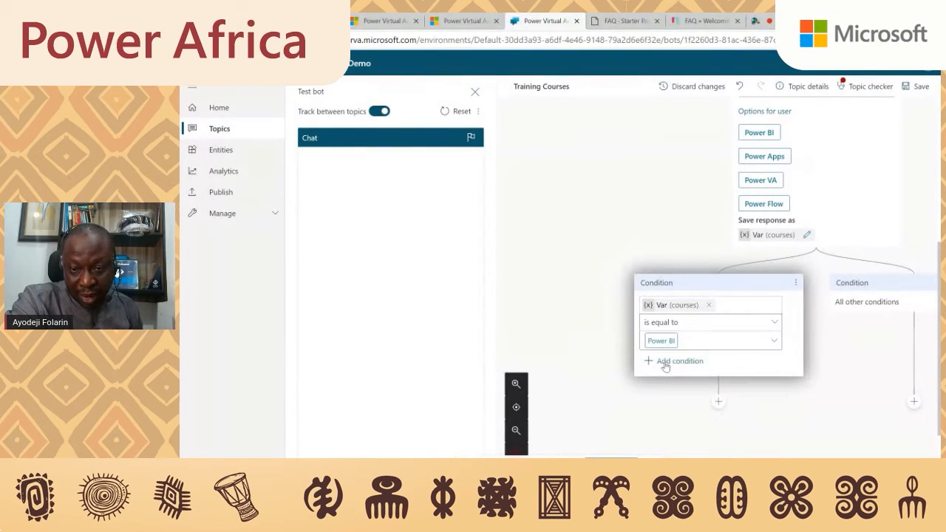
Add a message below the Power BI condition reading "Our Power BI class runs for 2 weeks at NGN250,000 only"
click(719, 403)
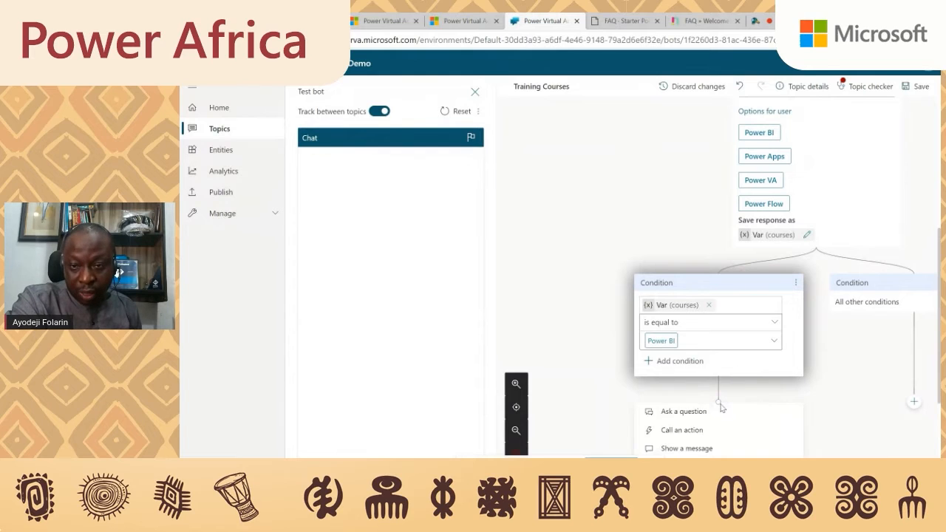
scroll(927, 271, down, 2)
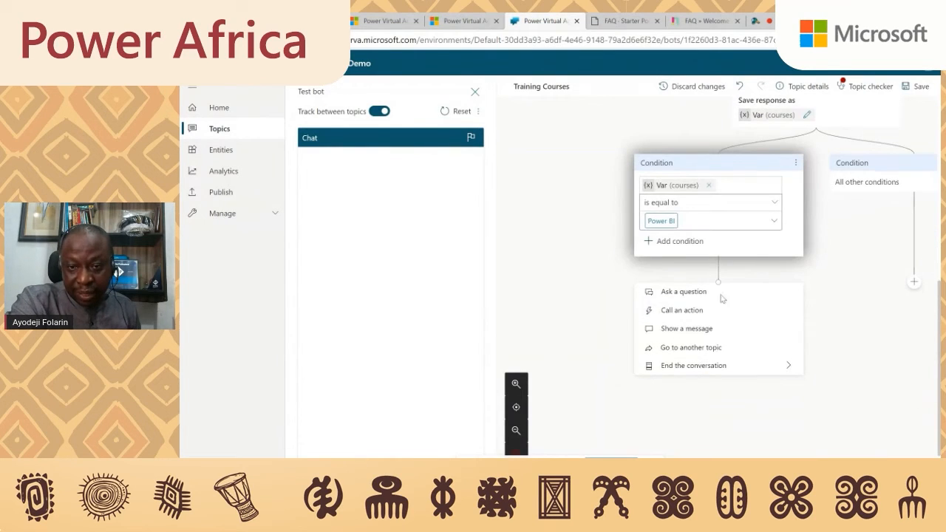
click(689, 330)
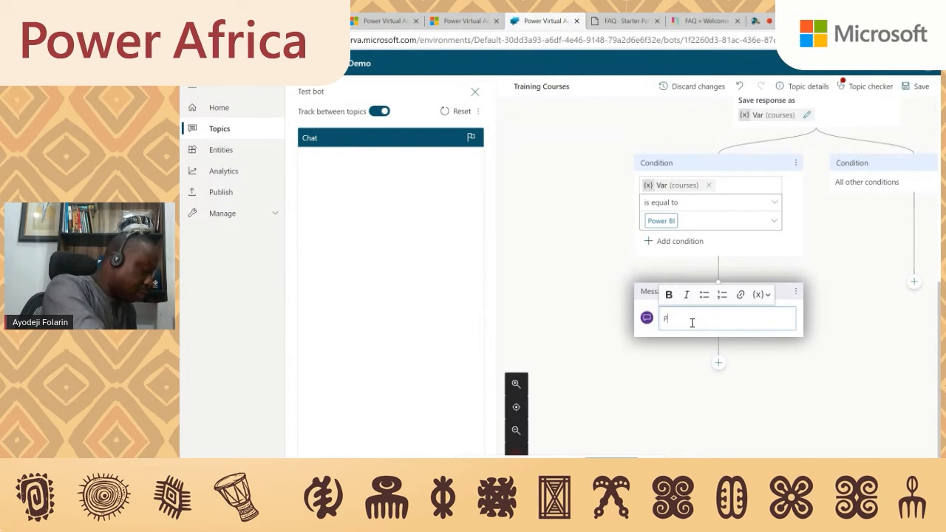
key(BackSpace)
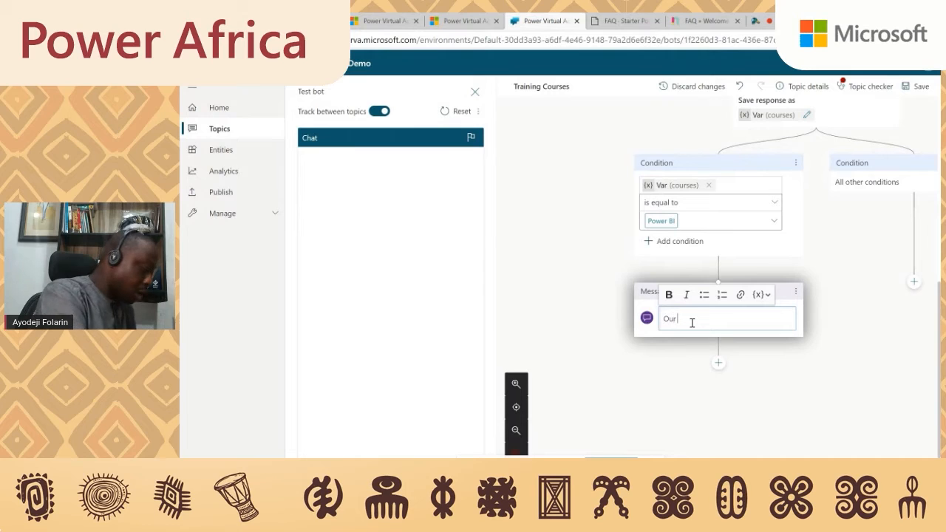
text(Our Power BI c)
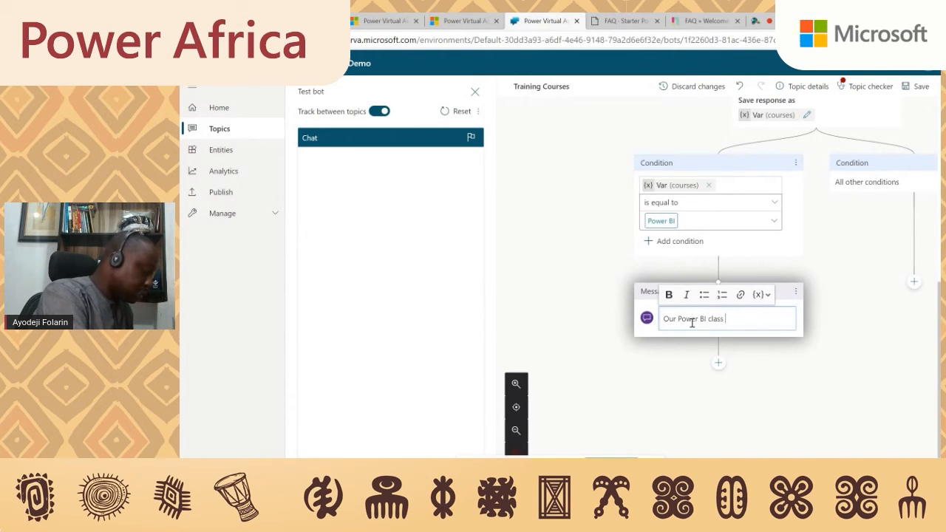
text(lass run)
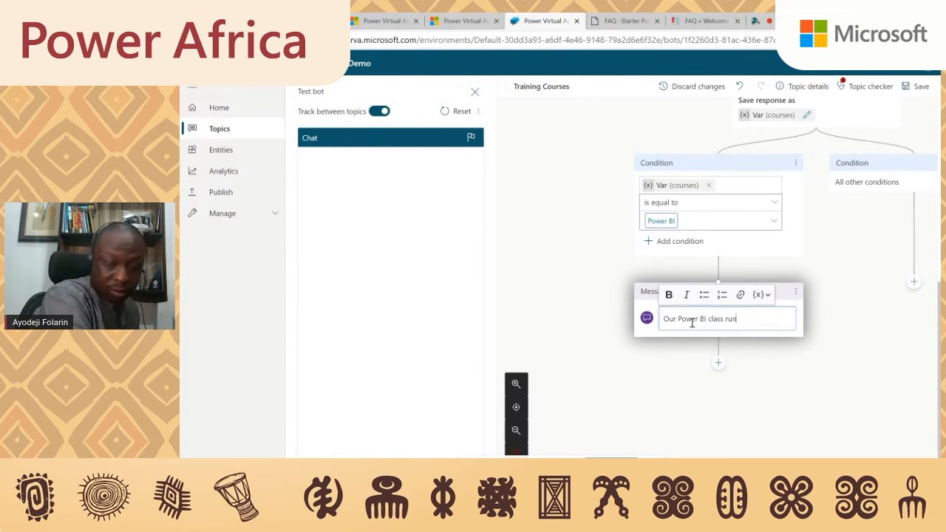
text(s for)
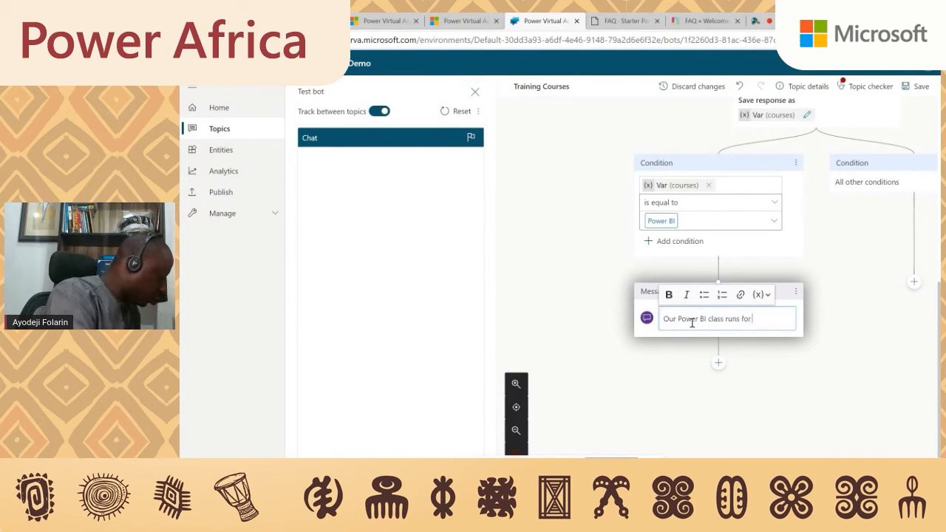
text( 2 weeks at)
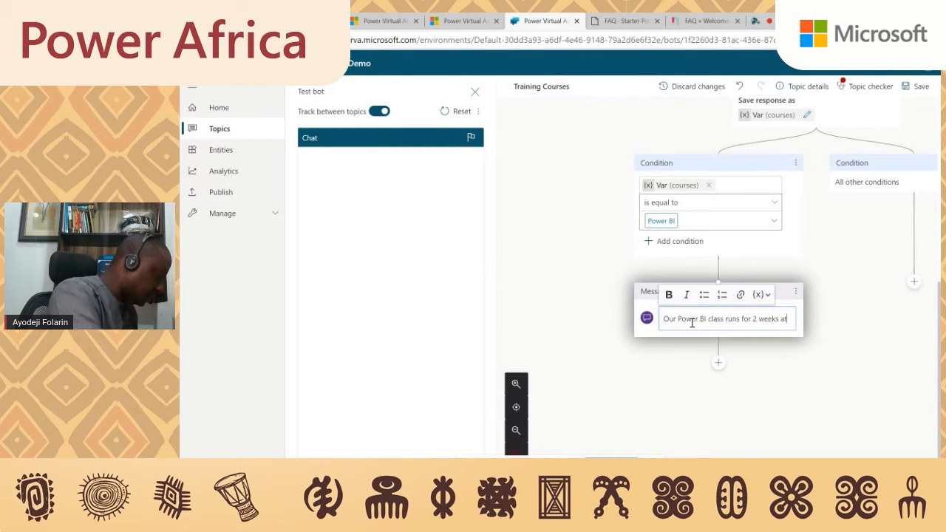
text( NGN250)
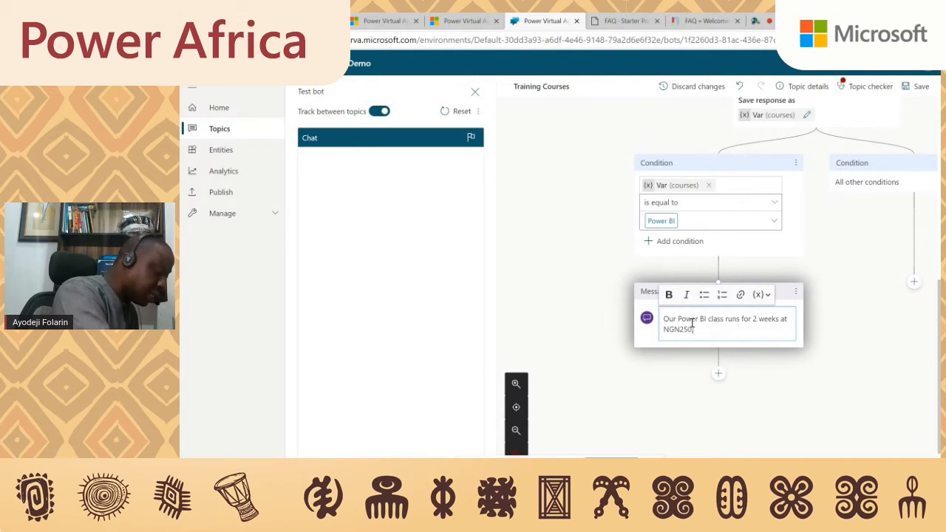
text(,000 only)
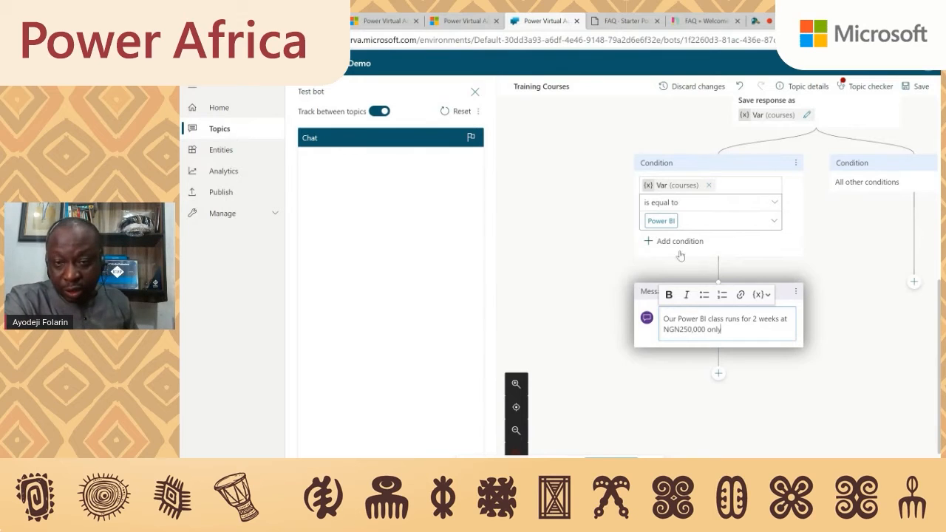
Add an end-of-conversation node below the message in the Power BI branch
click(719, 377)
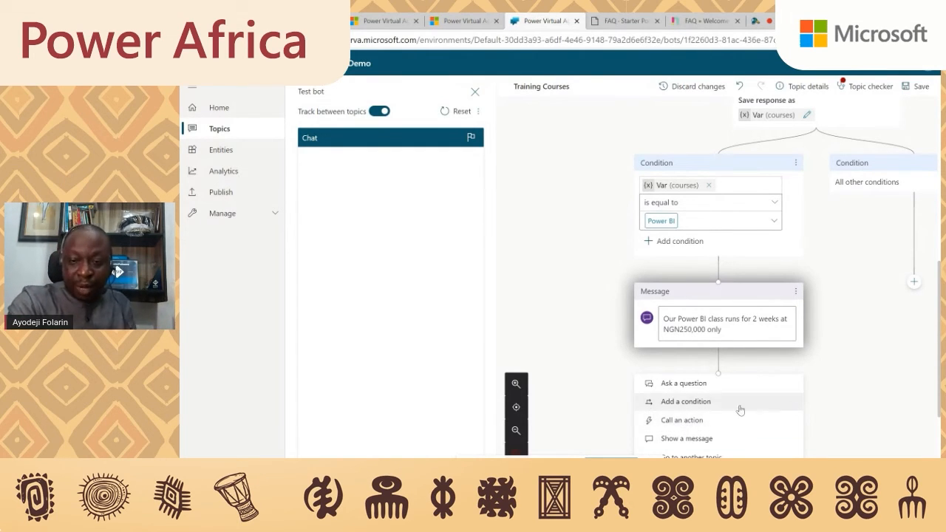
click(854, 405)
click(718, 373)
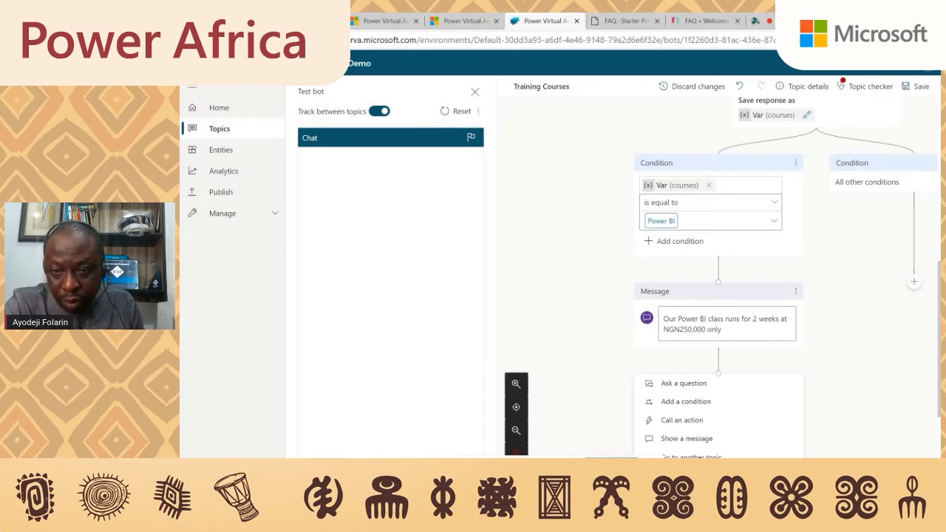
click(694, 476)
Delete the empty message node between the trigger phrases and the training program question
scroll(738, 361, up, 10)
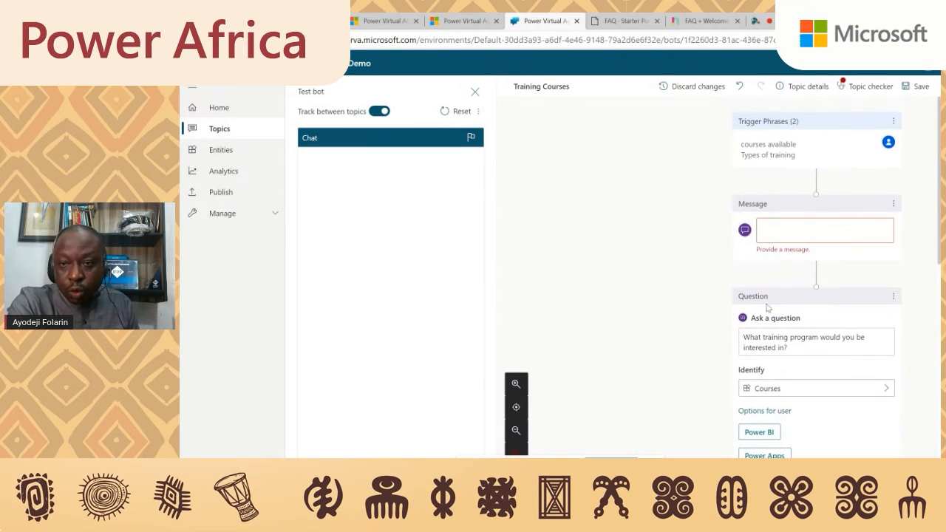
click(893, 206)
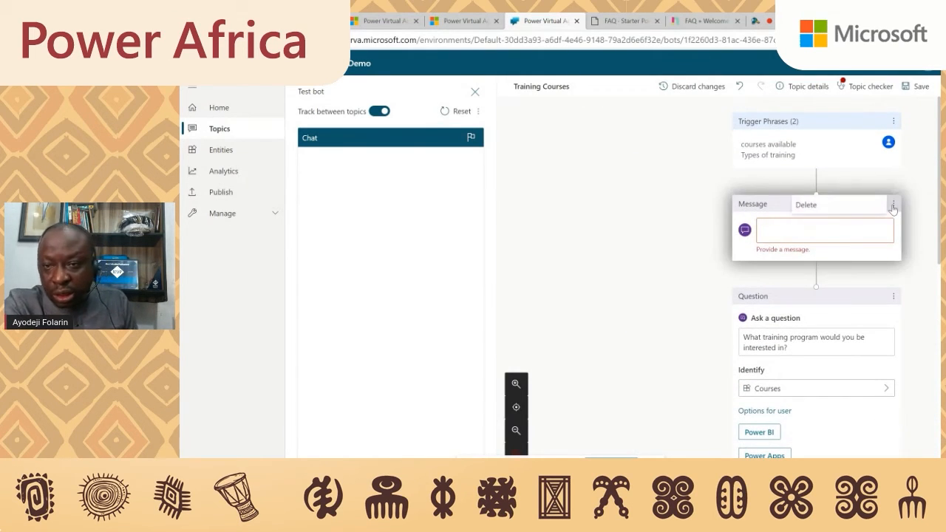
click(828, 207)
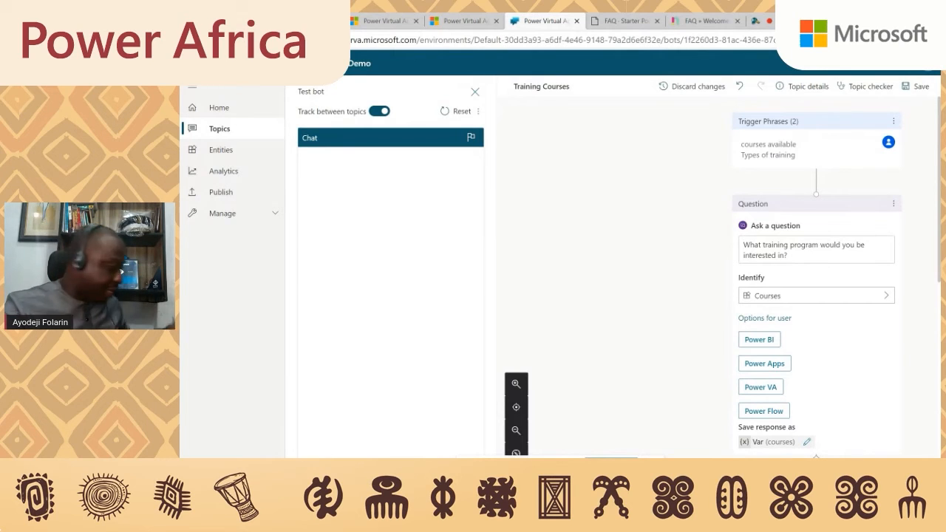
Send "hi" to the bot in the test chat and decline leaving the unsaved Training Courses topic
key(Return)
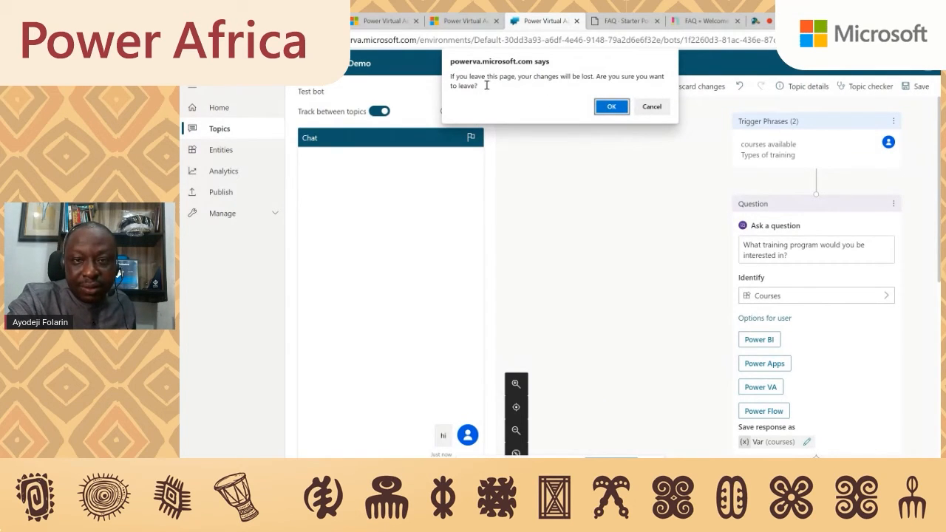
click(655, 108)
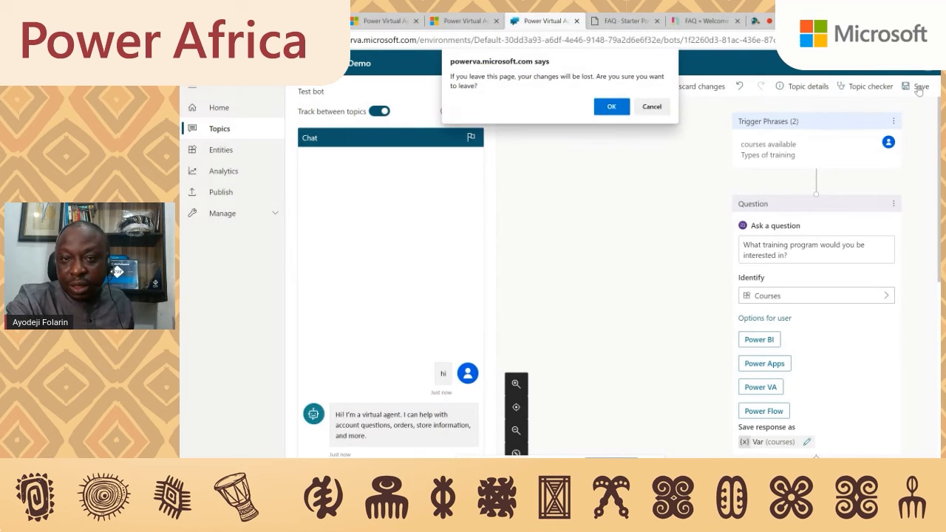
click(654, 106)
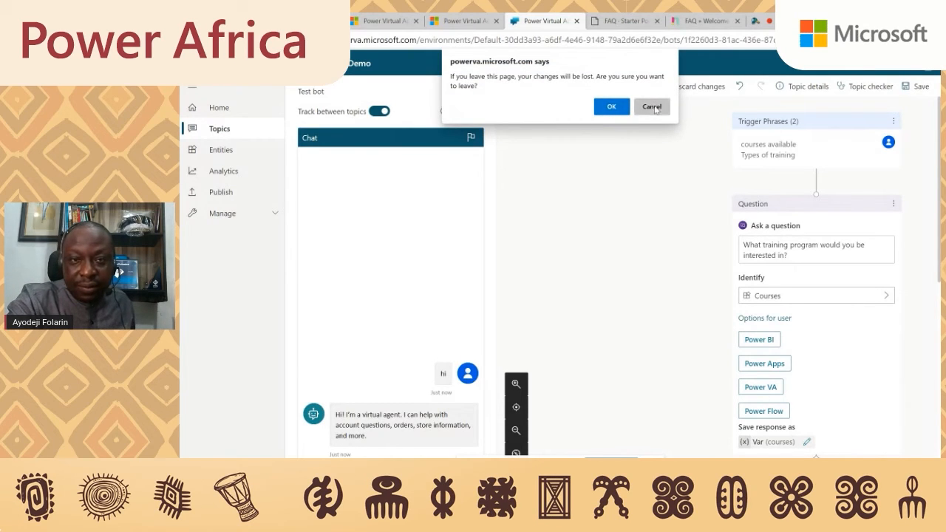
click(652, 106)
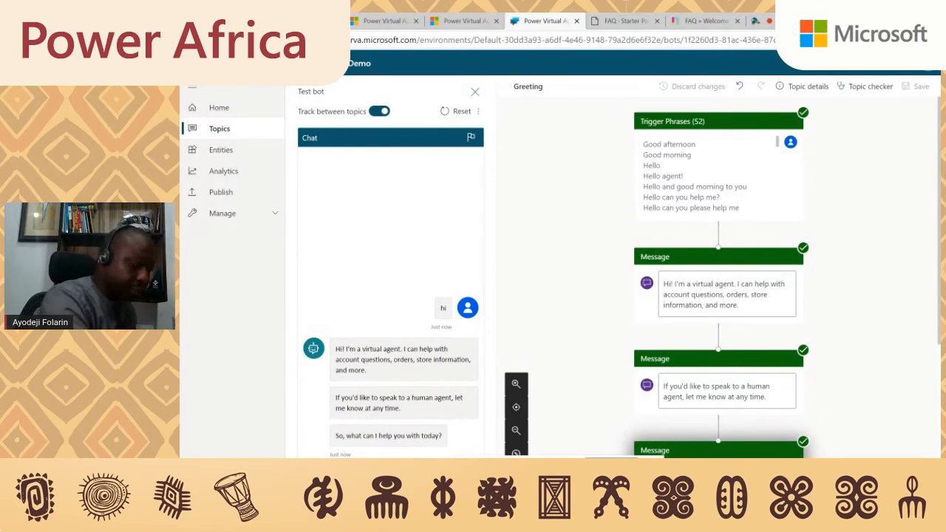
Ask the test bot "what type of training can i attend" and choose Power BI from the offered courses
key(Return)
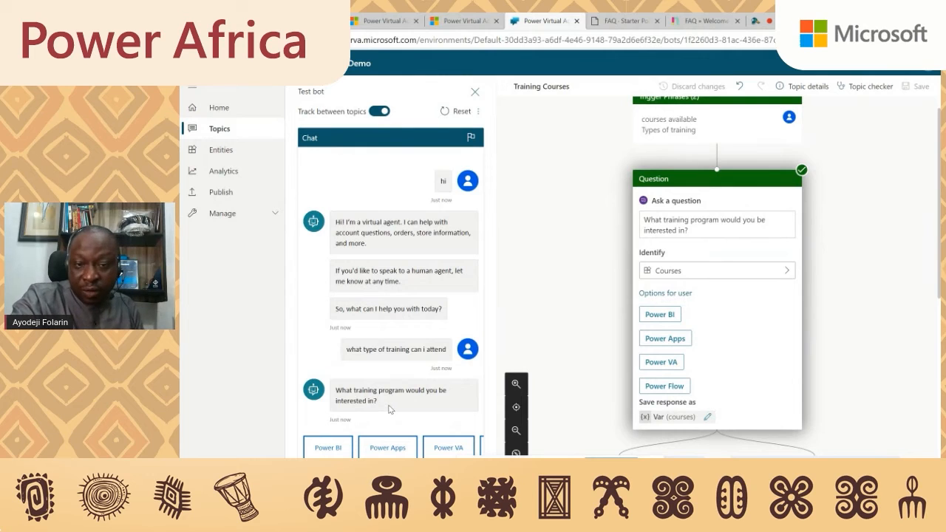
mouse_move(331, 450)
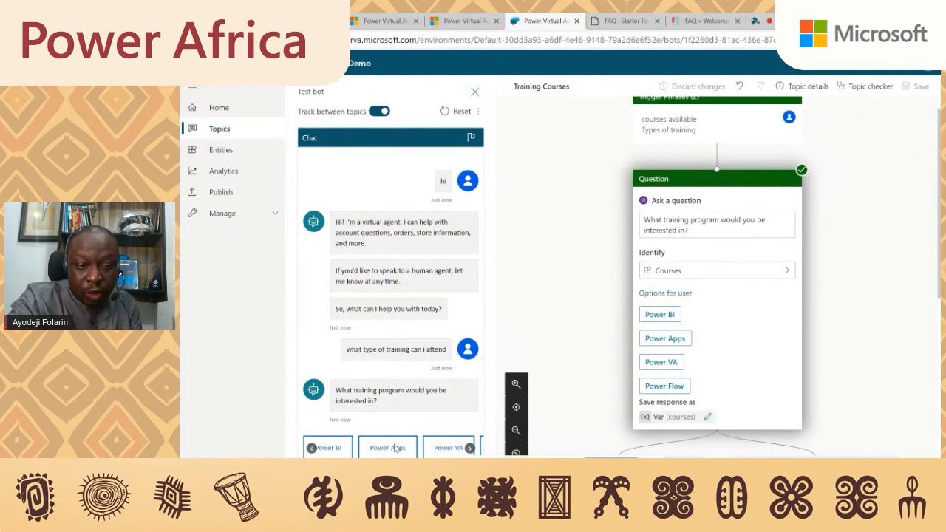
click(470, 449)
click(312, 449)
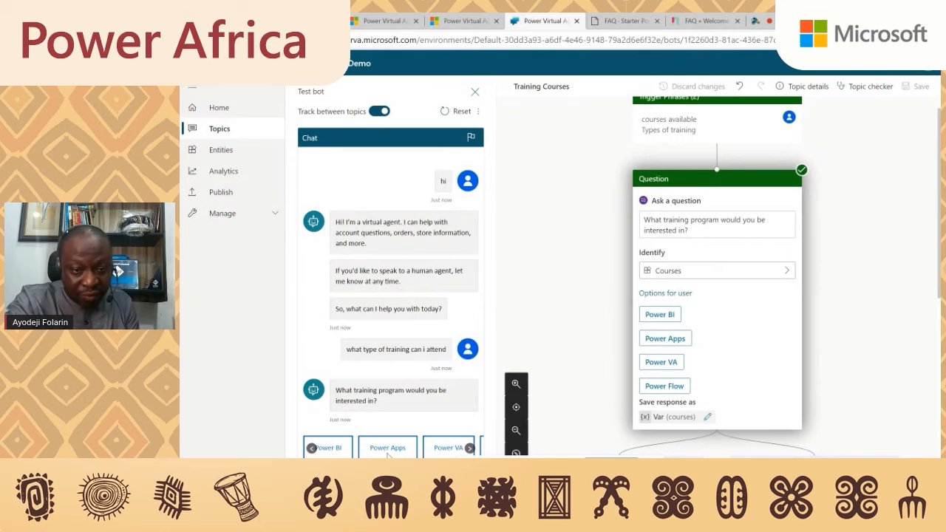
click(332, 448)
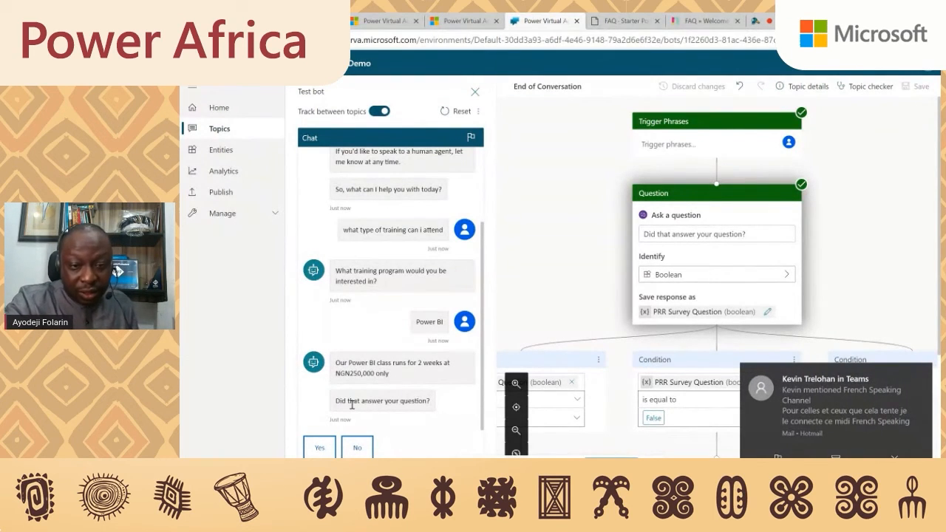
Answer Yes to both follow-up questions, rating the experience 5 stars, and send "hope your product comes with warranty" to the test bot
click(318, 449)
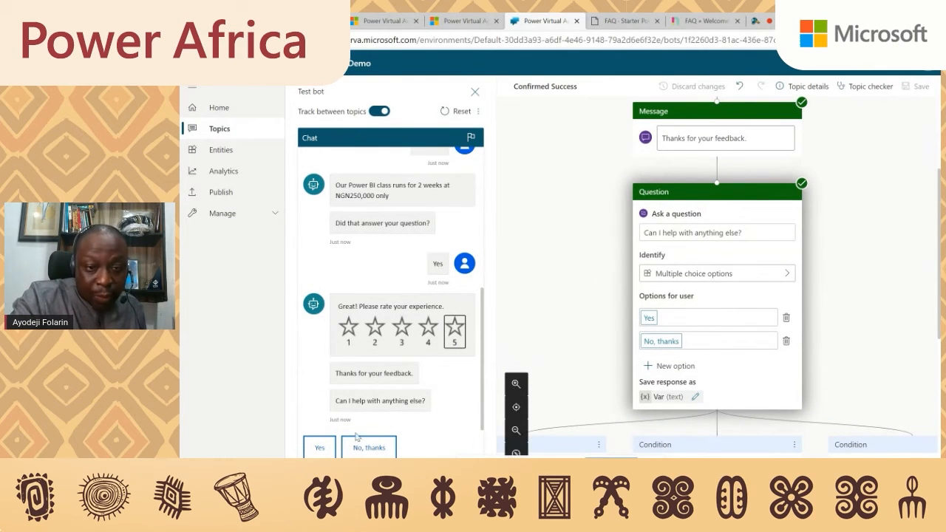
click(318, 448)
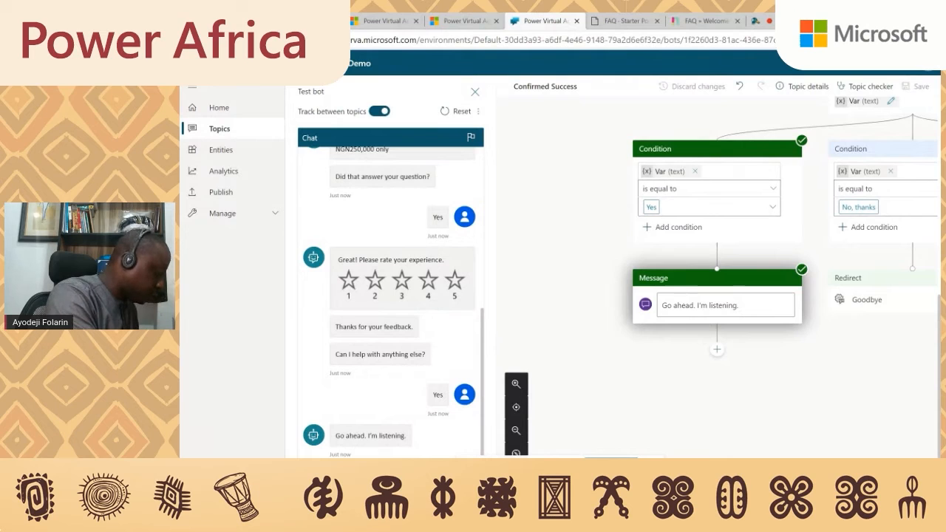
key(Return)
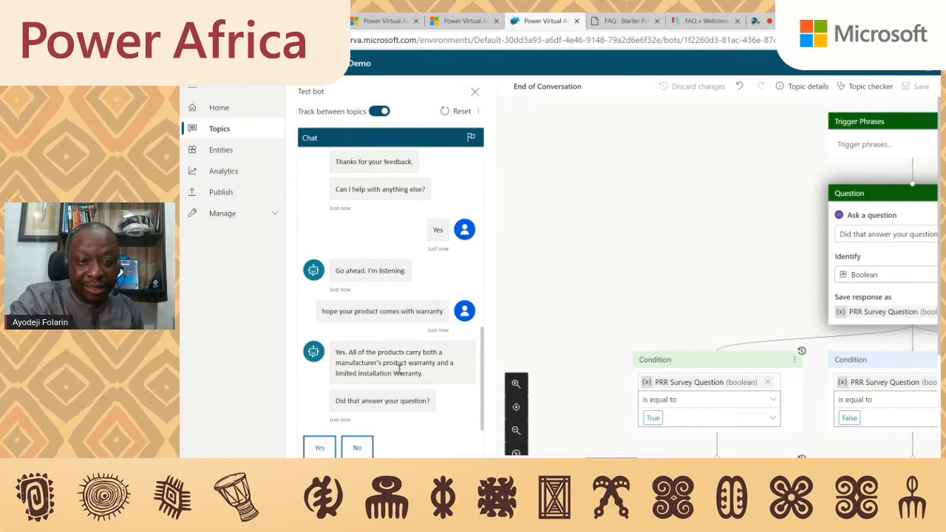
Switch to the Contoso Home Improvement FAQ page and highlight the answer on whether products carry a warranty for comparison
click(624, 21)
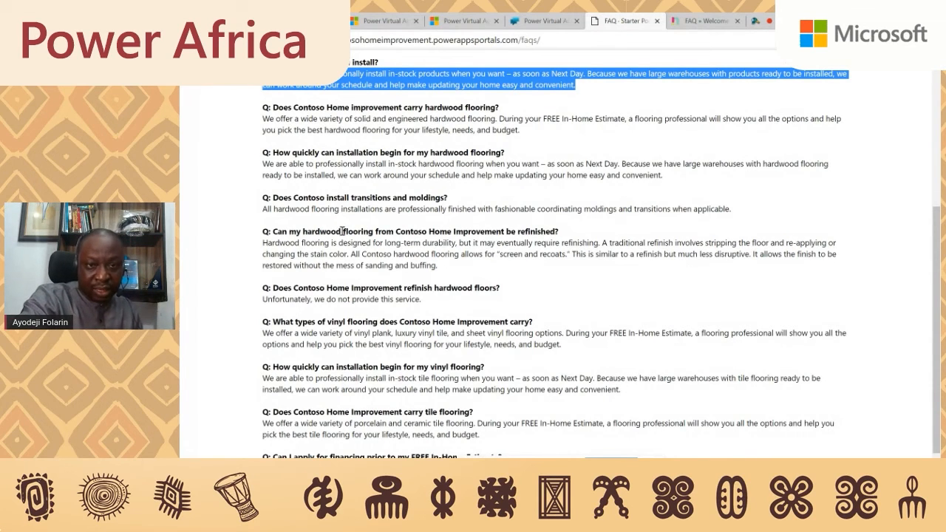
scroll(342, 231, up, 4)
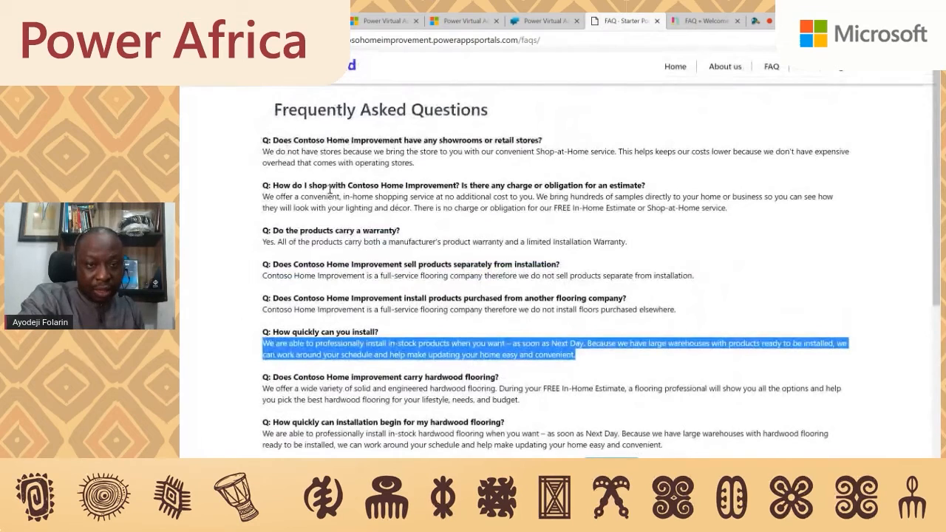
drag(264, 242, 632, 259)
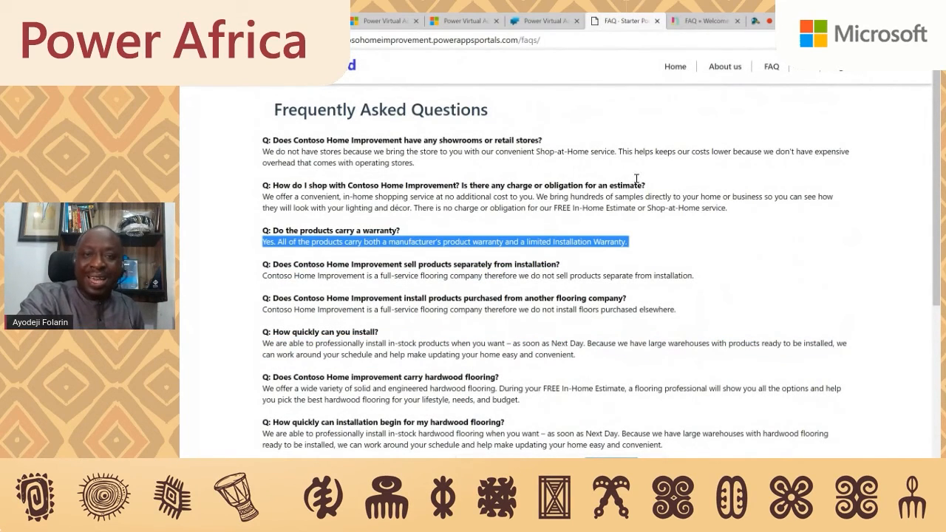
Back in Power Virtual Agents, publish the bot's latest content and open its channel configuration page
click(543, 22)
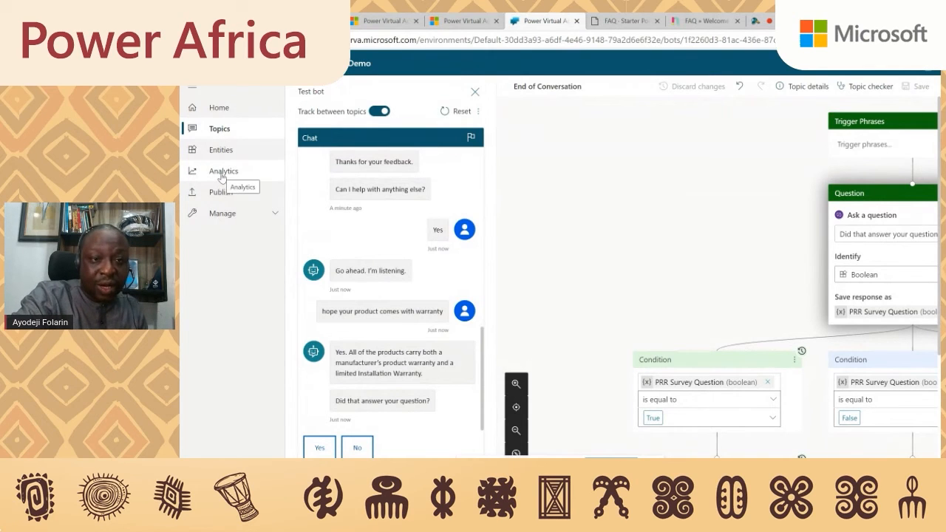
click(218, 197)
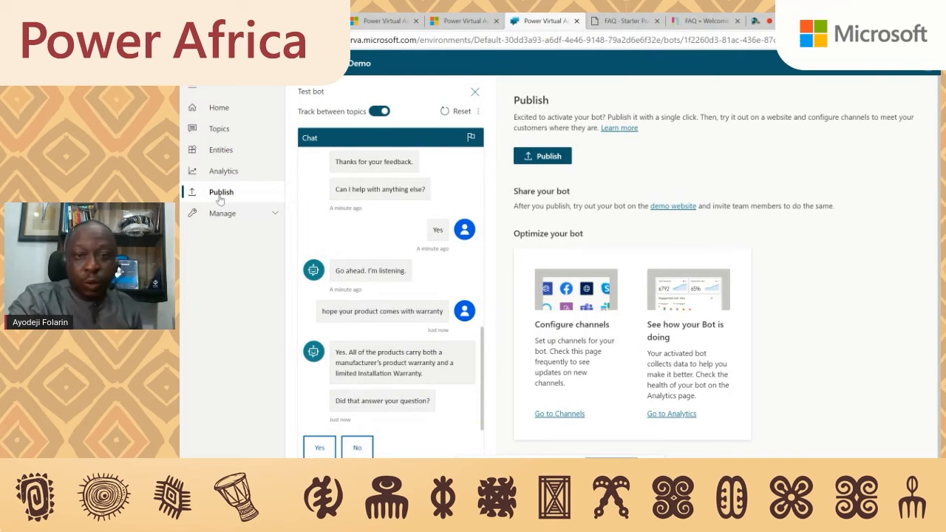
click(547, 158)
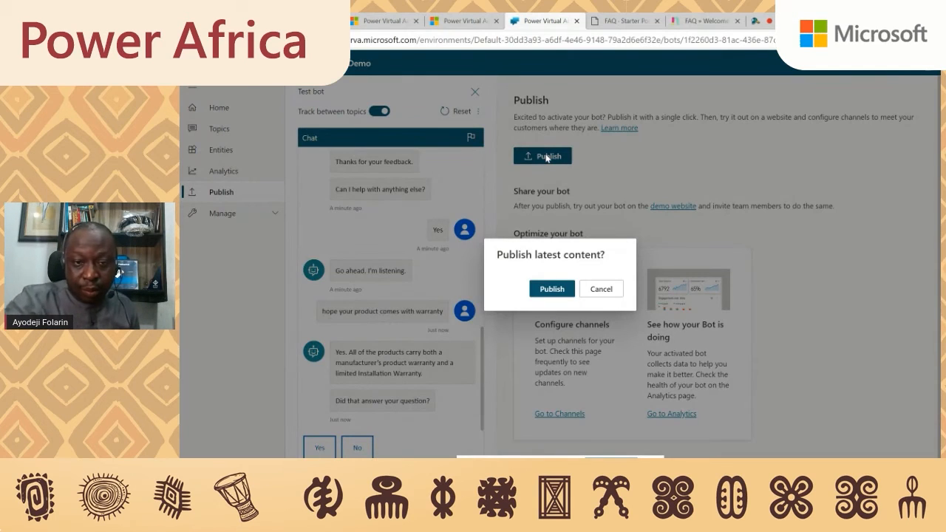
click(556, 290)
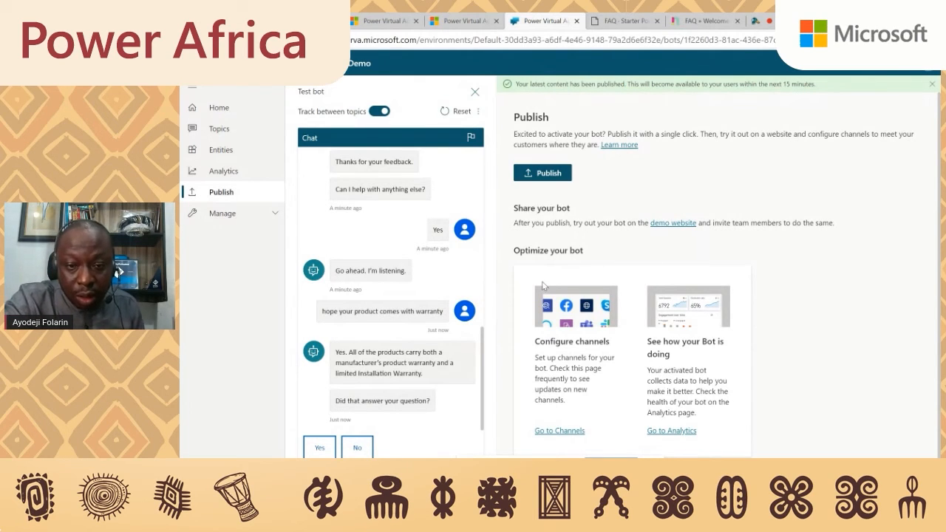
scroll(548, 285, down, 1)
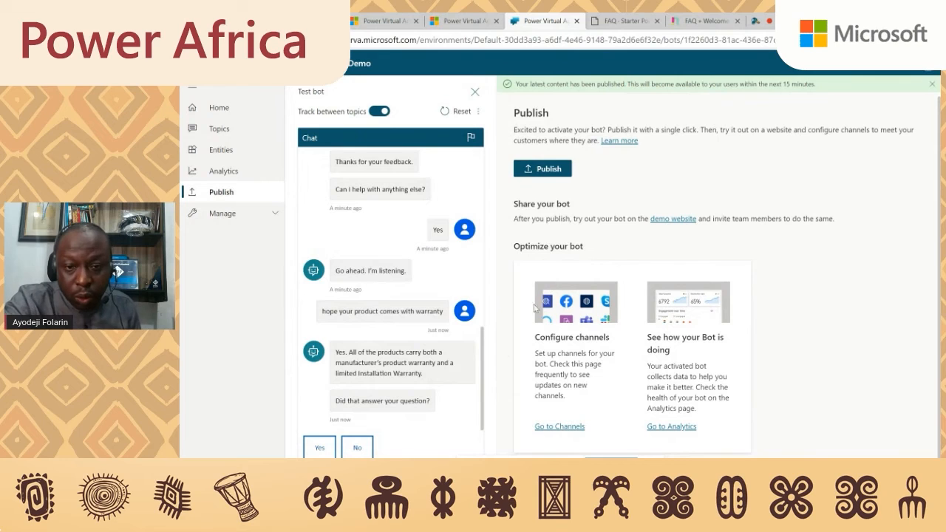
click(559, 427)
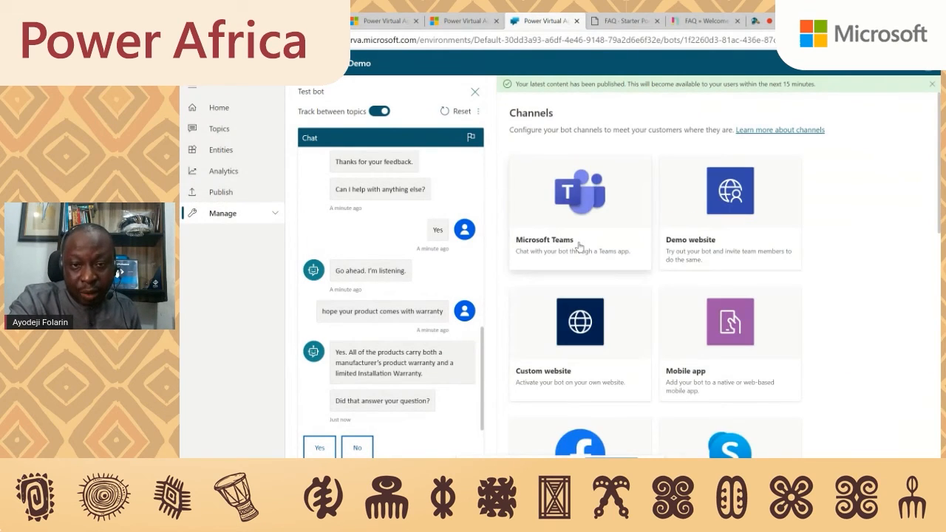
Look over the available channels and turn on the Microsoft Teams channel for the bot
click(592, 194)
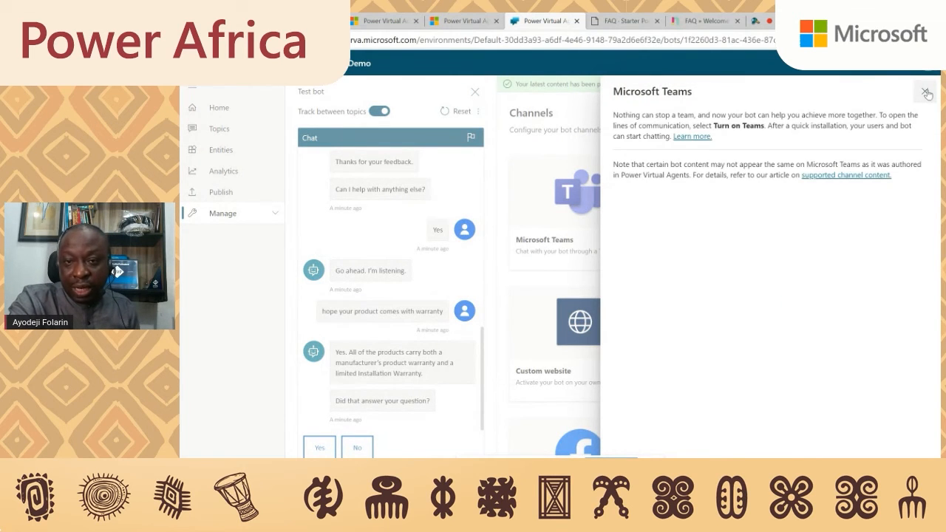
click(925, 91)
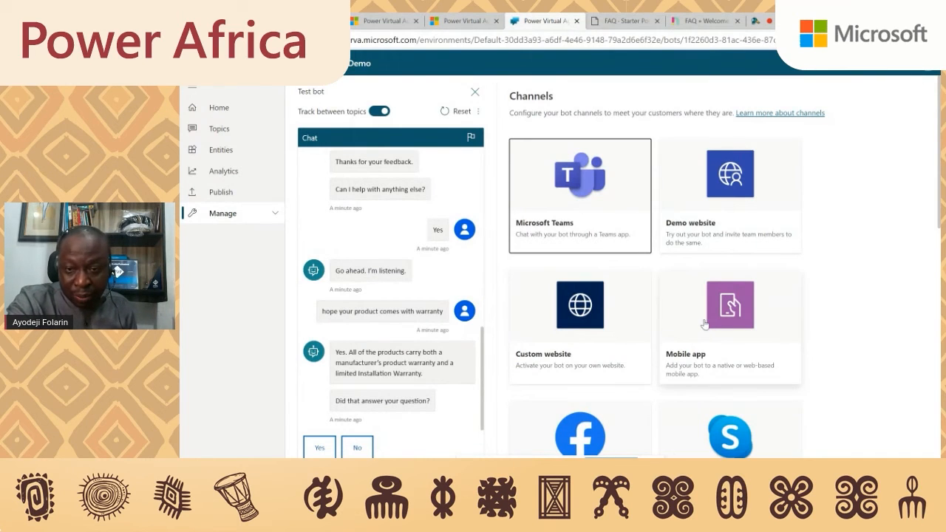
scroll(532, 318, down, 3)
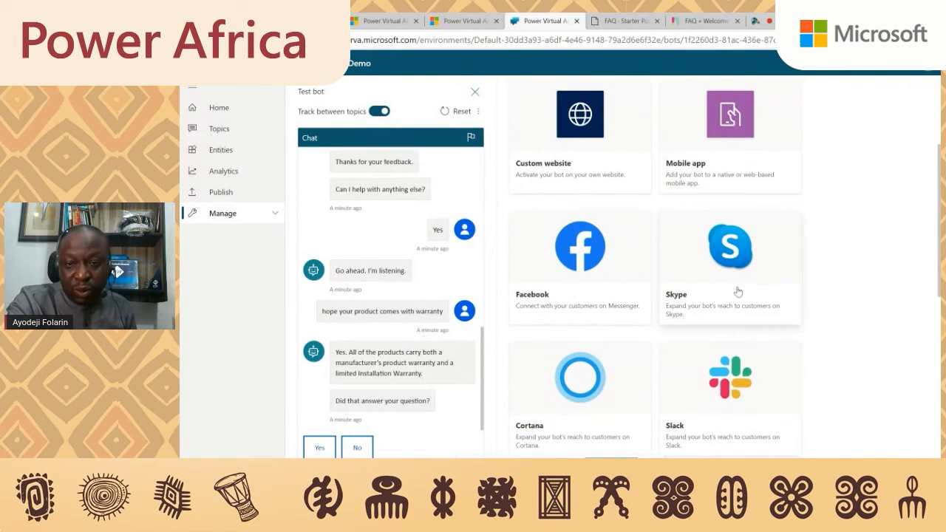
scroll(678, 296, up, 3)
click(539, 205)
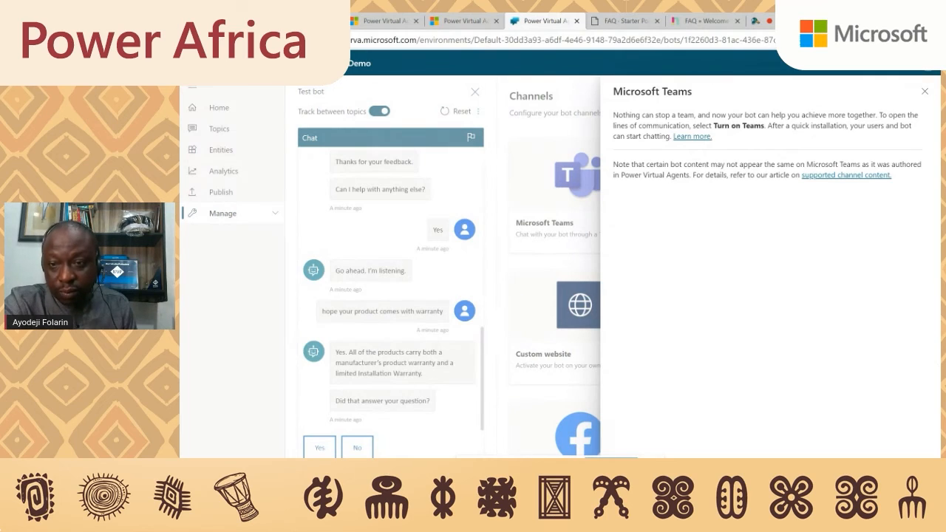
click(645, 467)
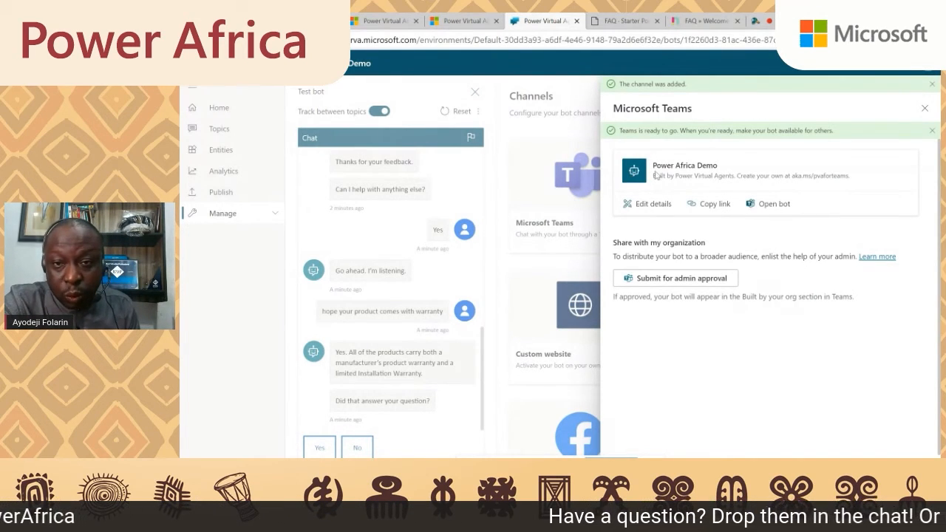
Open the bot in the Teams desktop app, add Power Africa Demo and dismiss the app error dialog
click(766, 207)
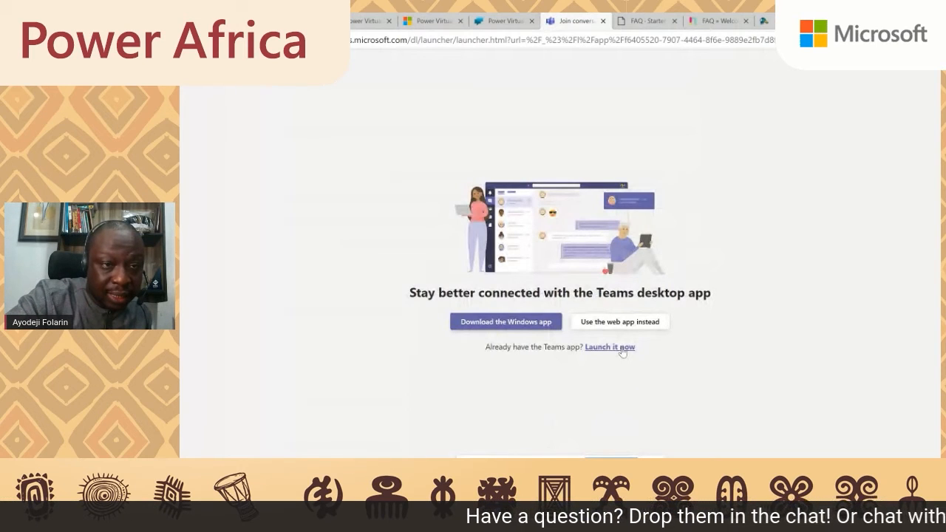
click(622, 352)
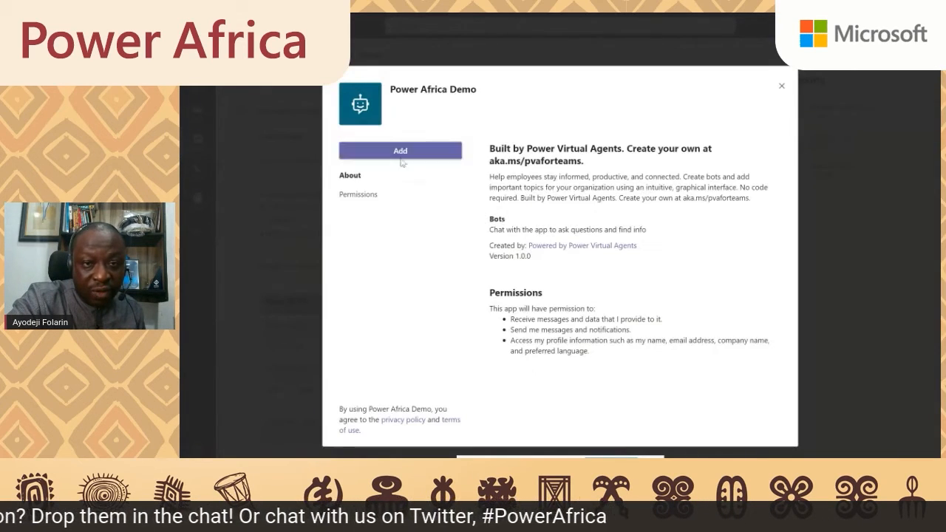
click(402, 151)
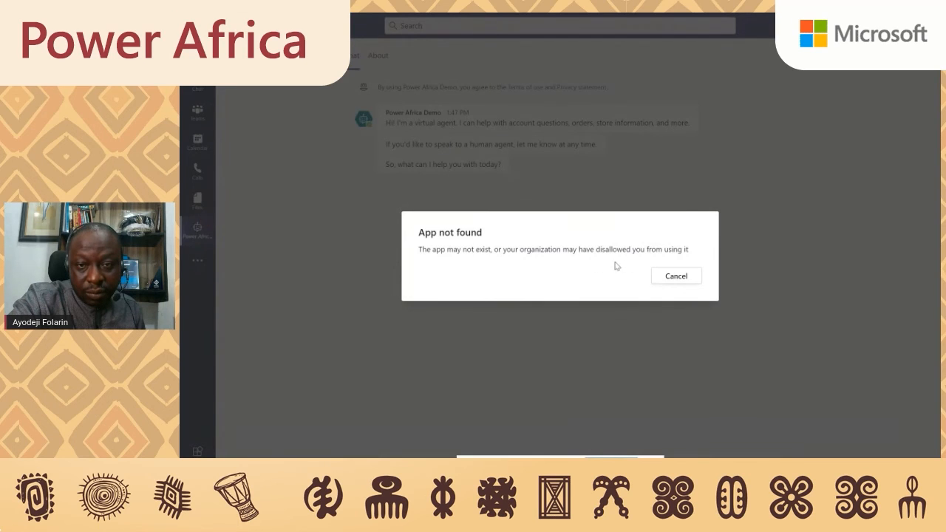
click(673, 280)
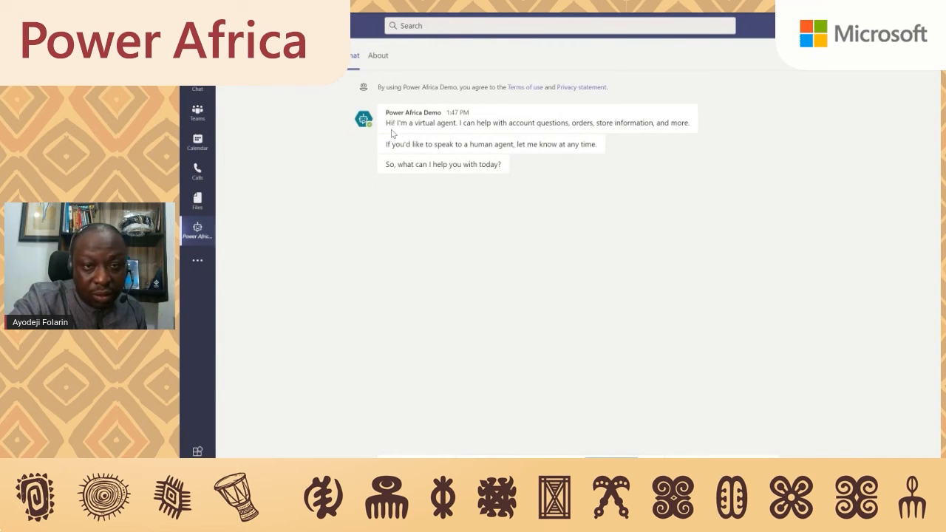
Back in Power Virtual Agents, copy the bot's Teams link and close the Microsoft Teams channel settings
key(alt+Tab)
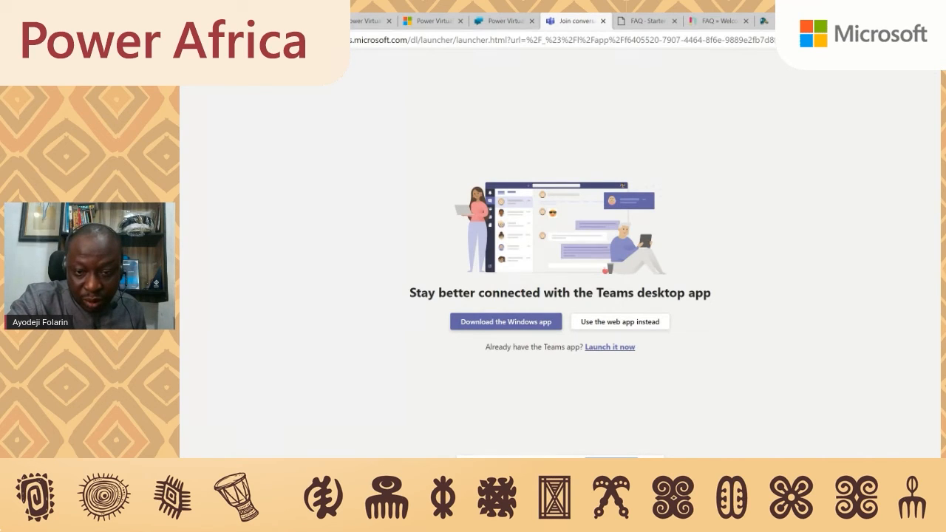
click(505, 21)
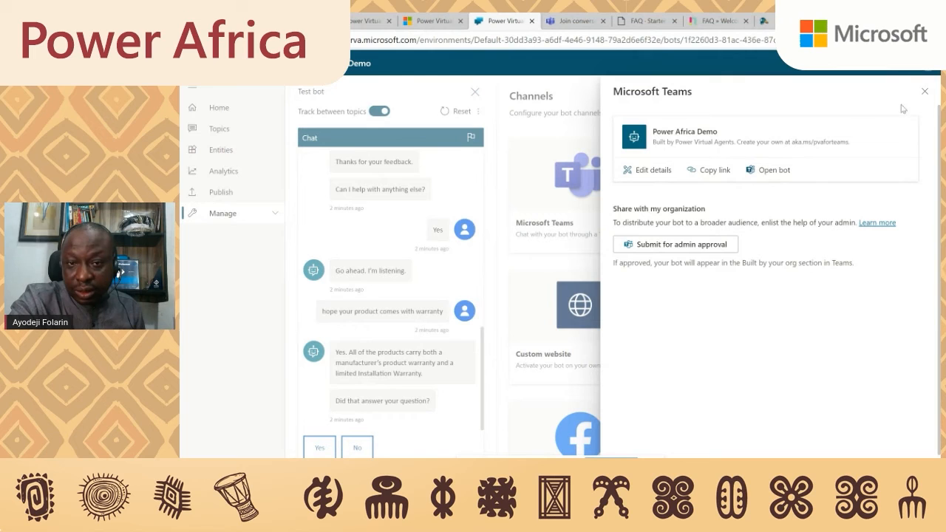
click(714, 171)
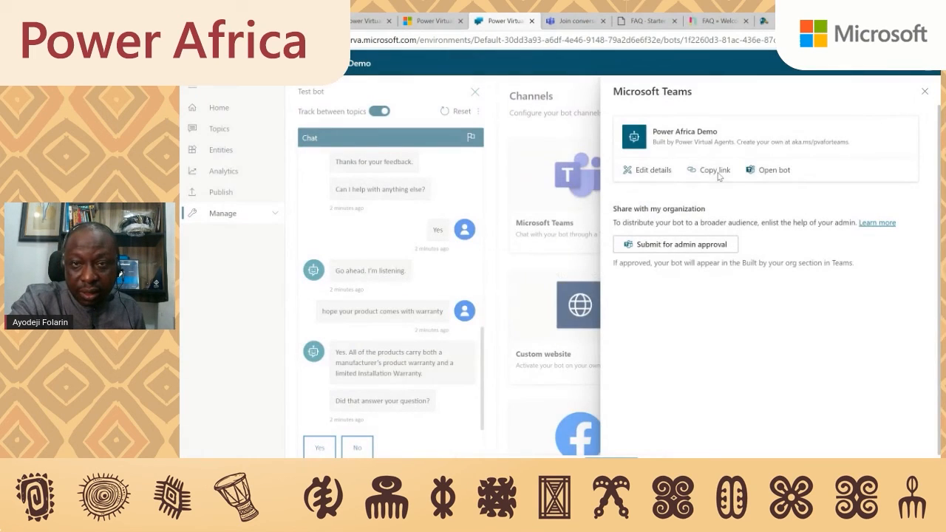
key(ctrl+t)
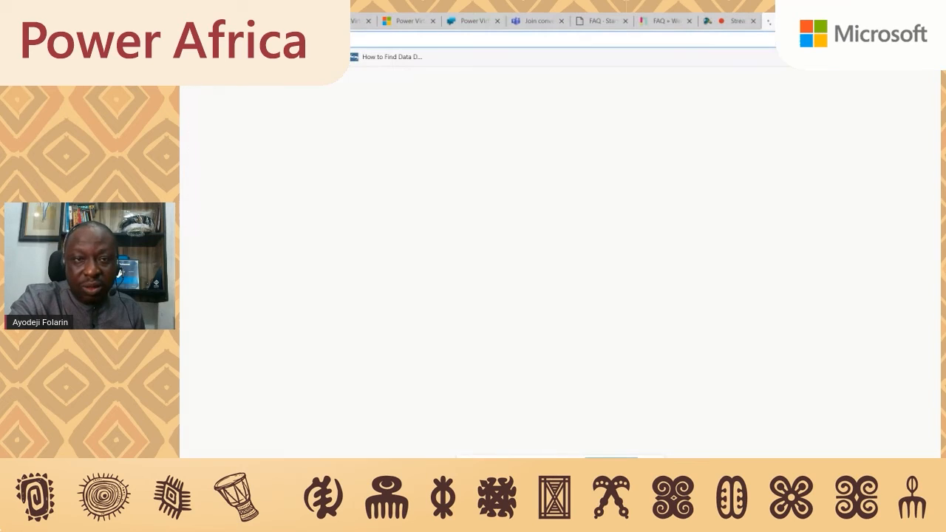
click(525, 23)
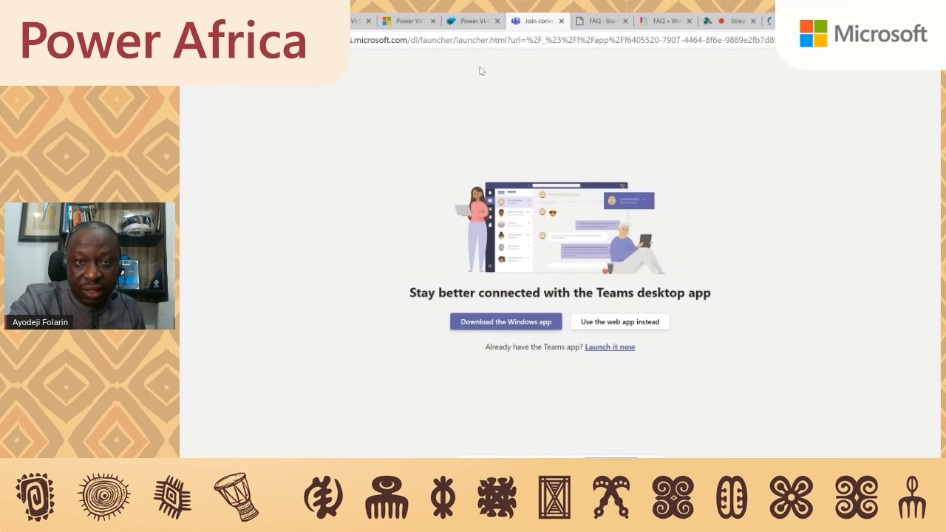
click(456, 23)
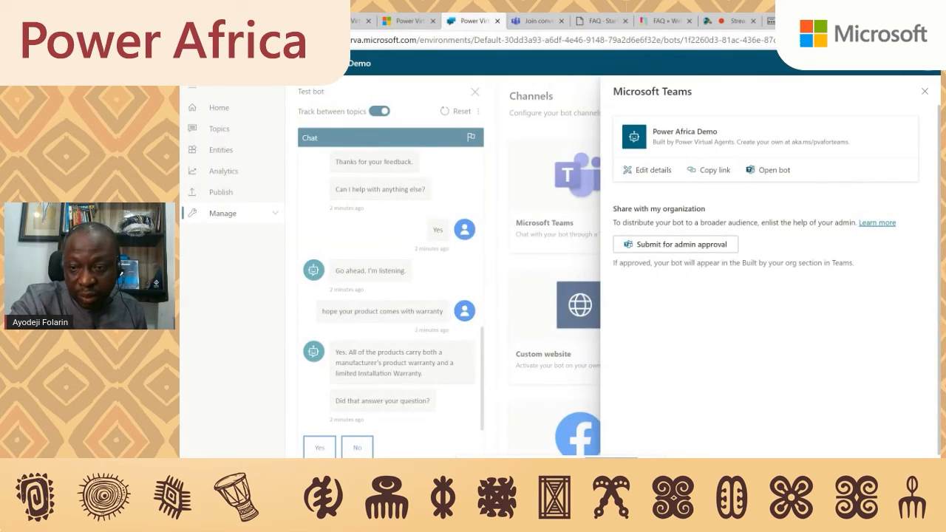
click(535, 353)
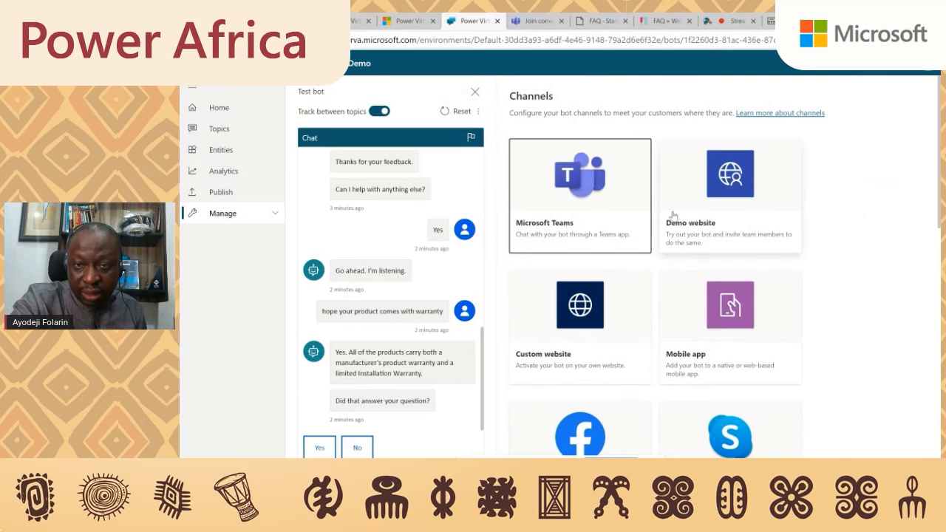
Copy the share link from the Demo website channel and open it in a new browser tab
click(738, 207)
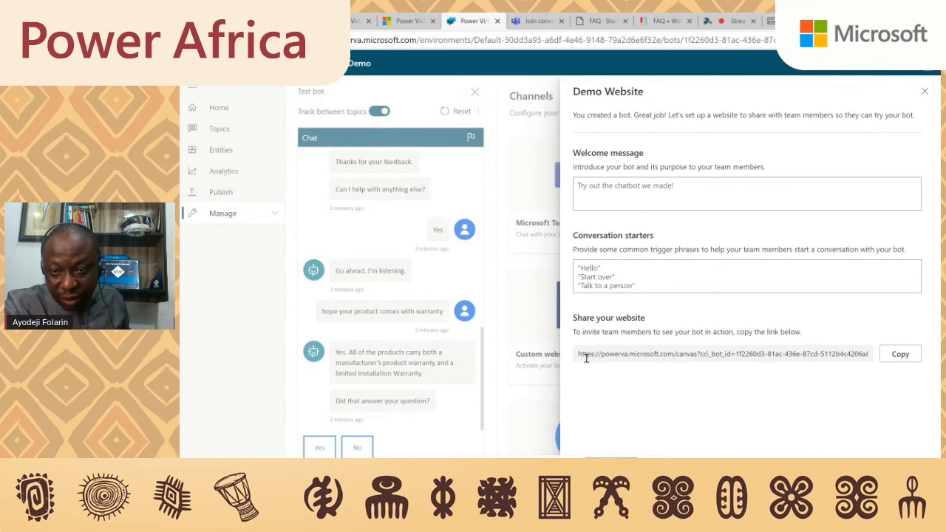
click(902, 356)
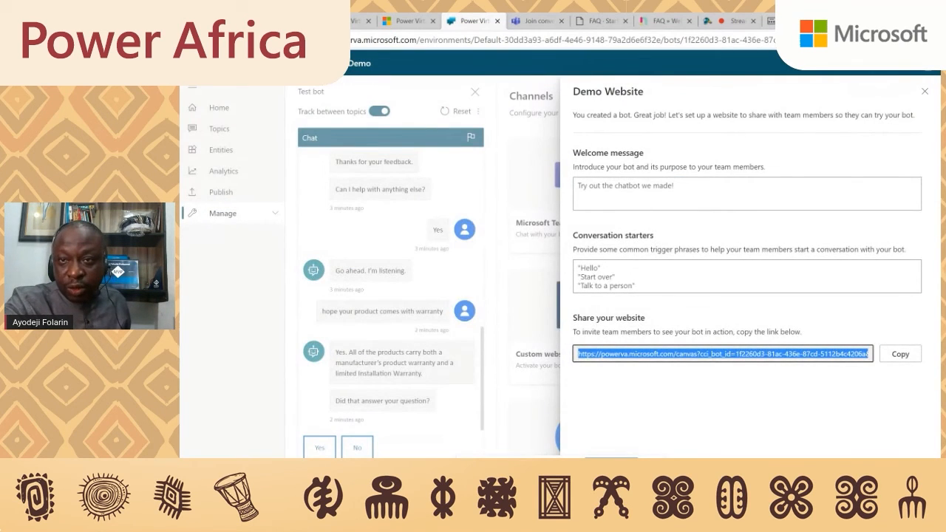
click(844, 21)
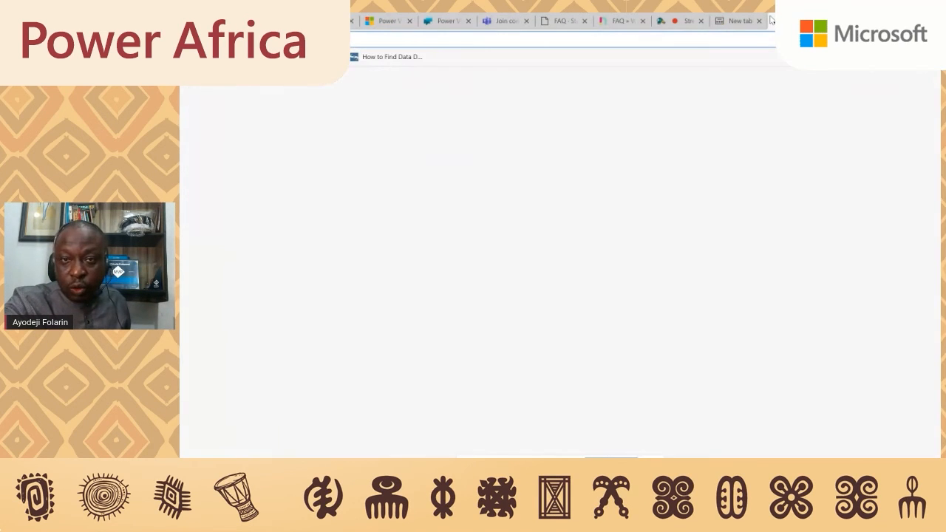
click(553, 41)
key(ctrl+v)
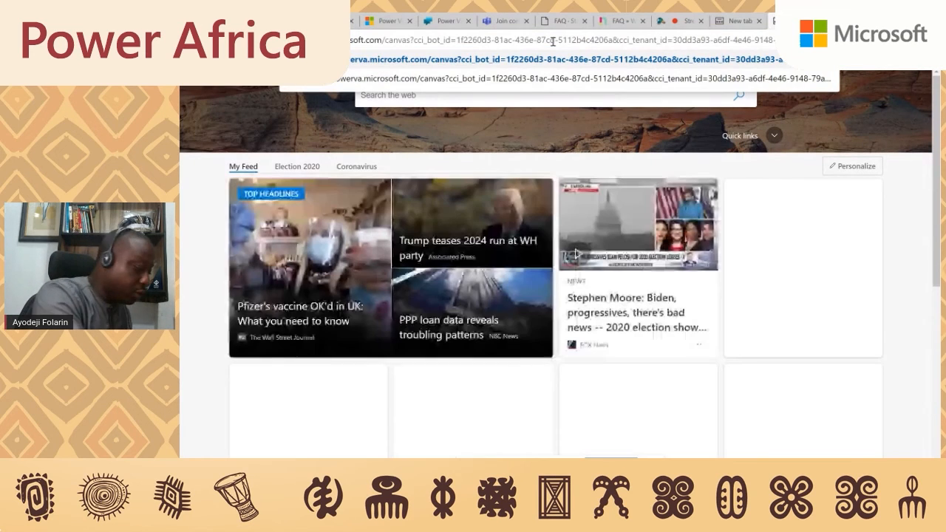
key(Return)
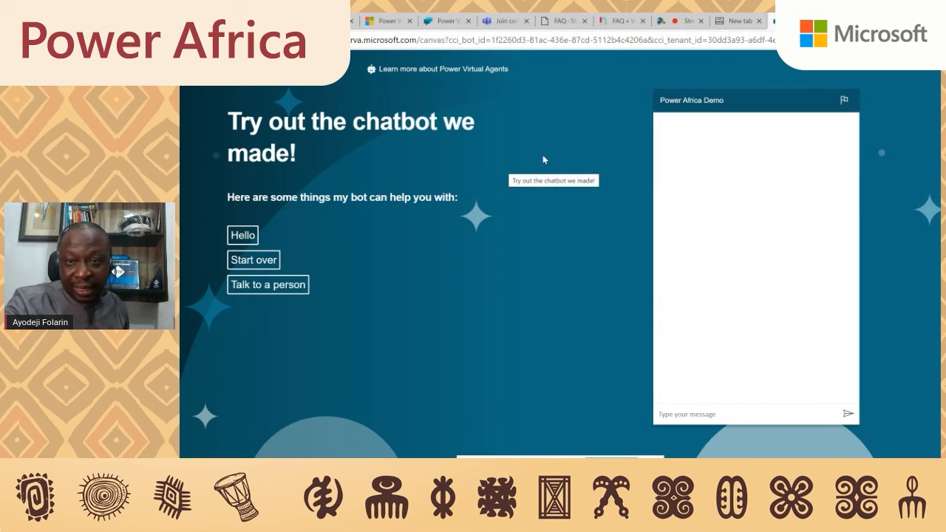
Greet the bot on the demo website with "hello bot" and then "hi"
click(693, 414)
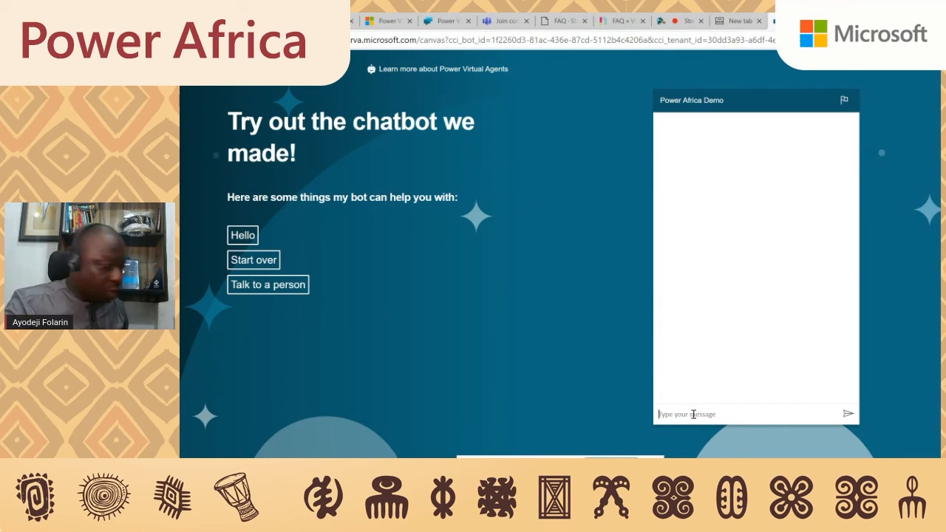
text(hello bot)
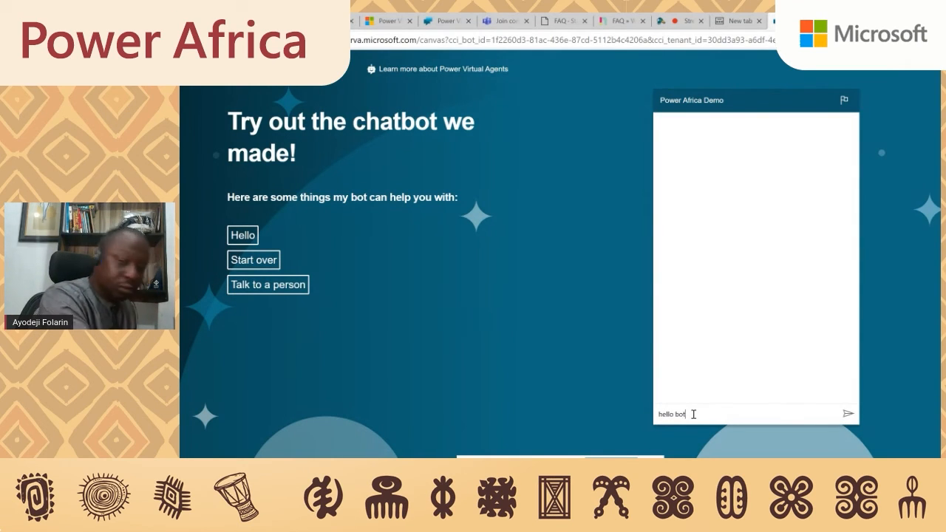
key(Return)
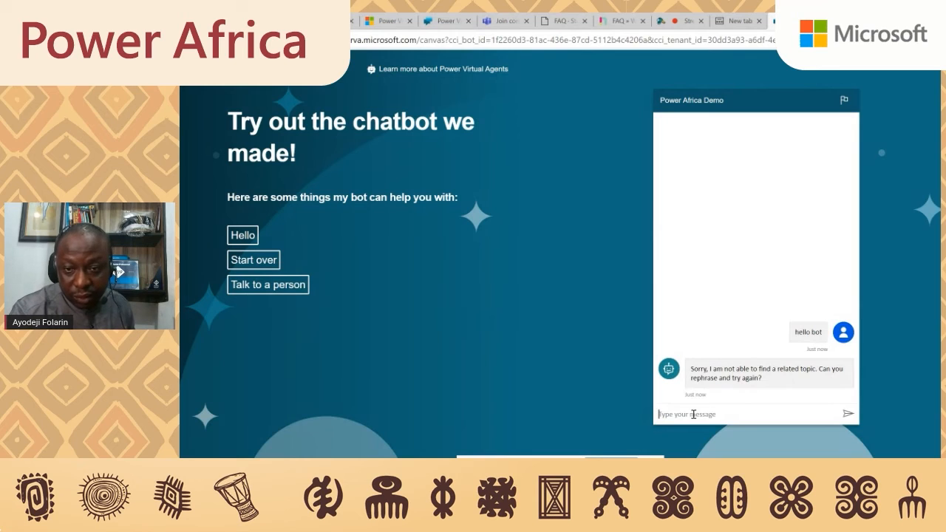
text(hi)
key(Return)
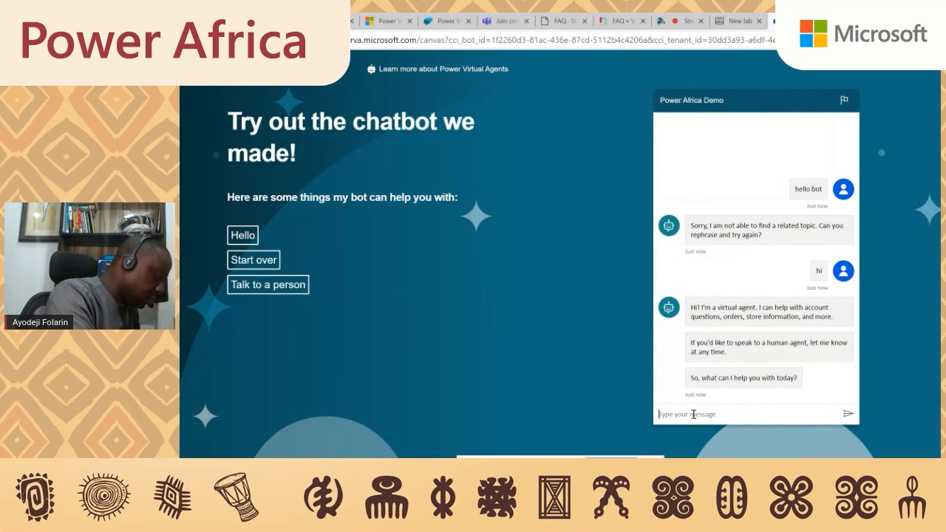
Send "need your training courses" to the demo website bot and choose Power BI as the training program
text(need your)
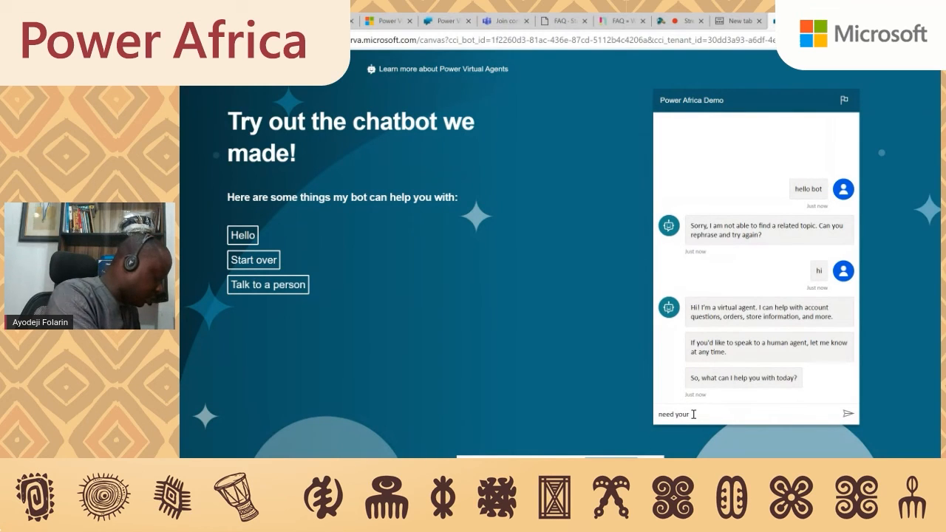
text( training)
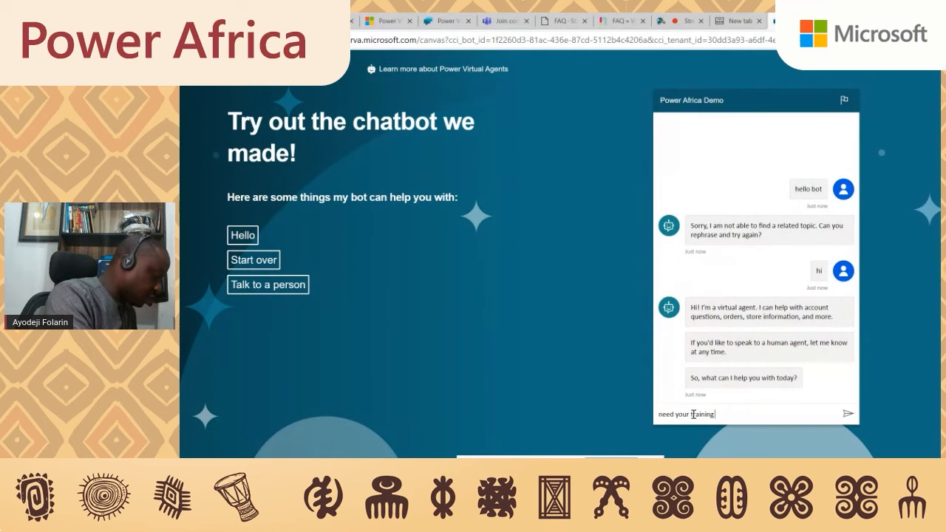
text( cou)
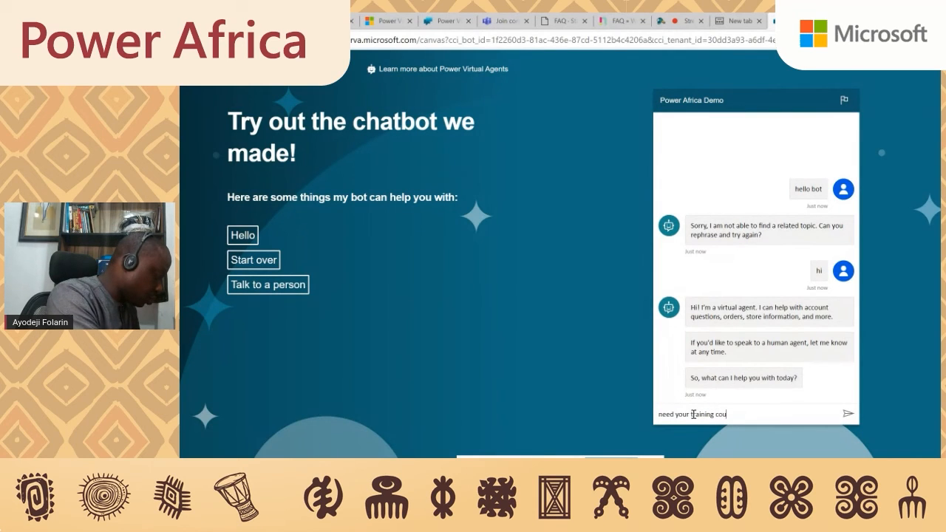
text(rses)
key(Return)
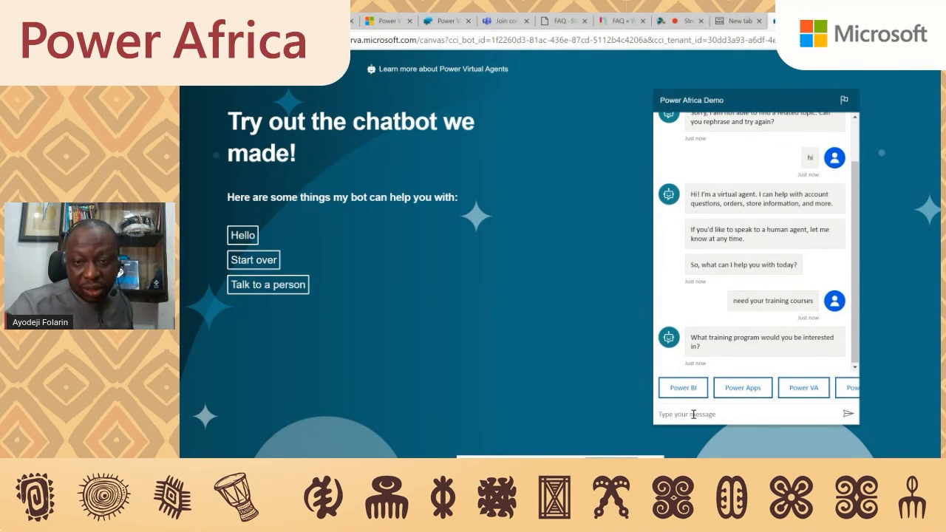
click(682, 389)
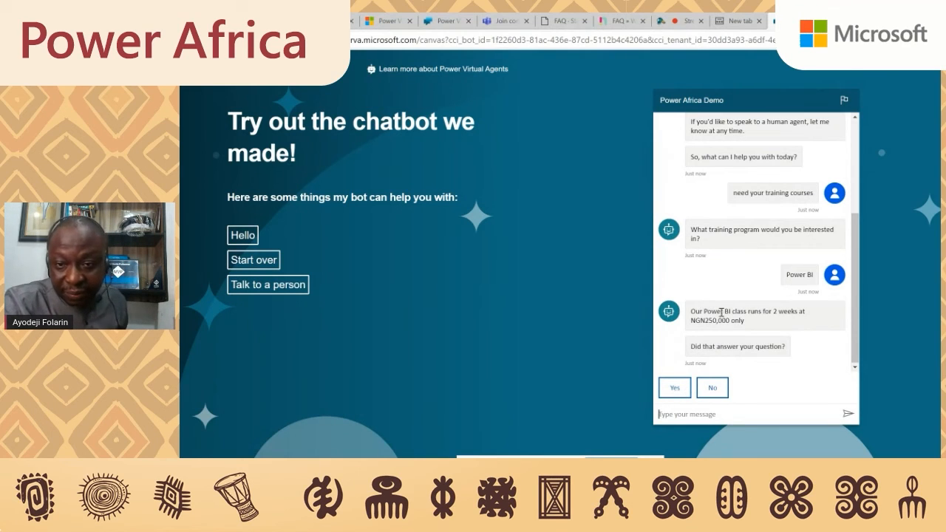
End the demo chat with Yes, a 5-star rating and "No, thanks", and close the Demo Website settings back in Power Virtual Agents
click(674, 390)
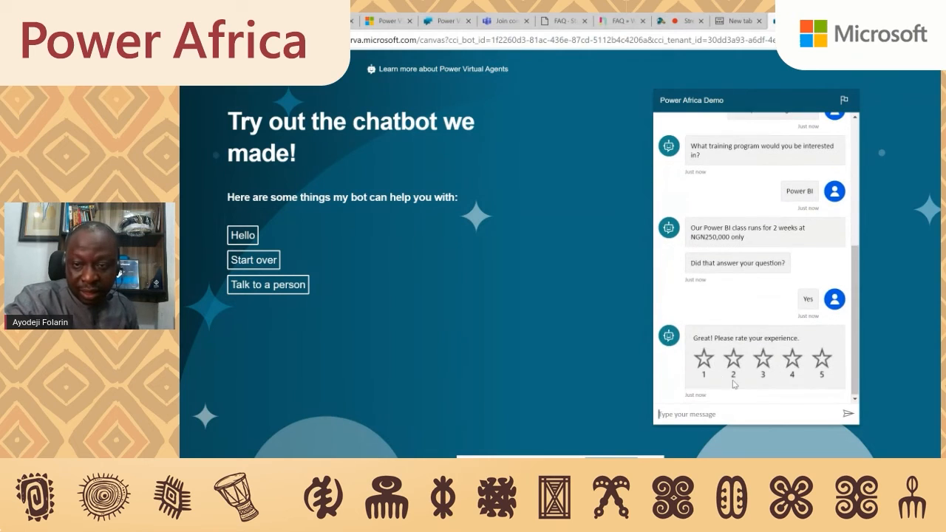
click(822, 363)
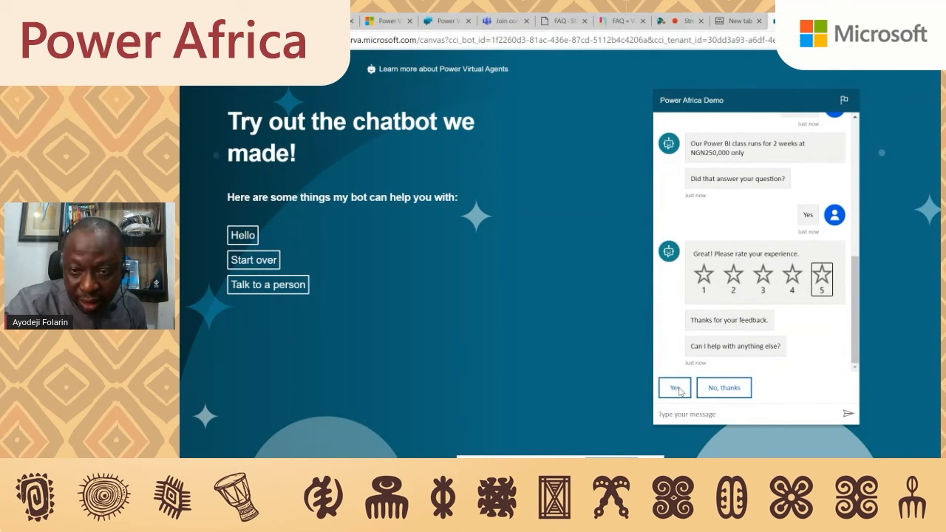
click(717, 391)
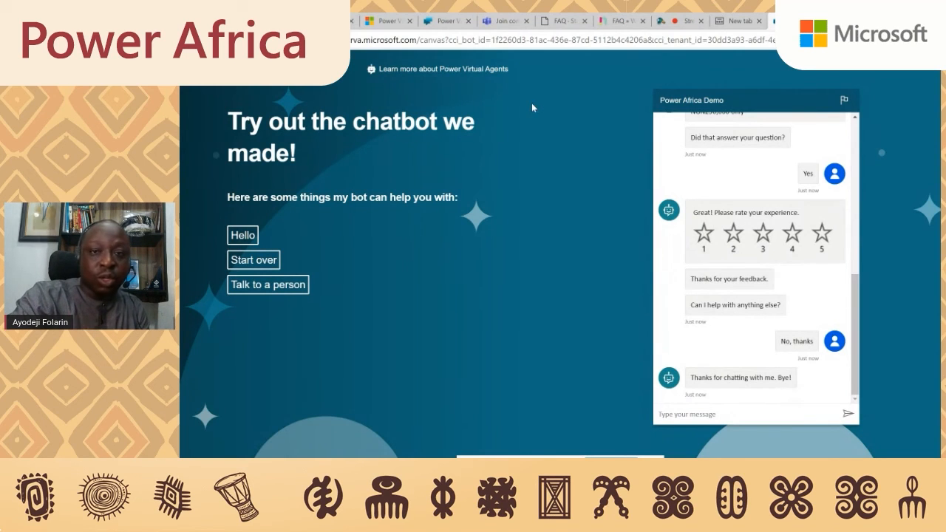
click(445, 22)
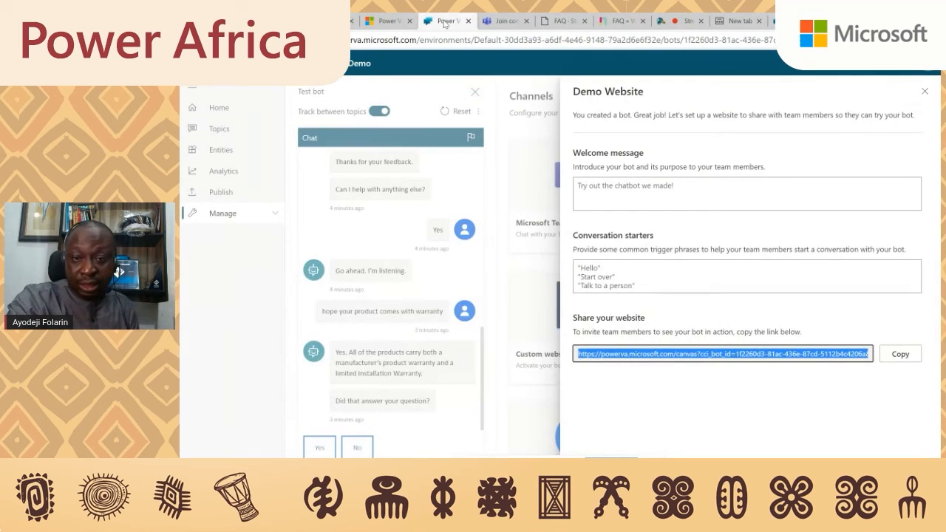
click(925, 91)
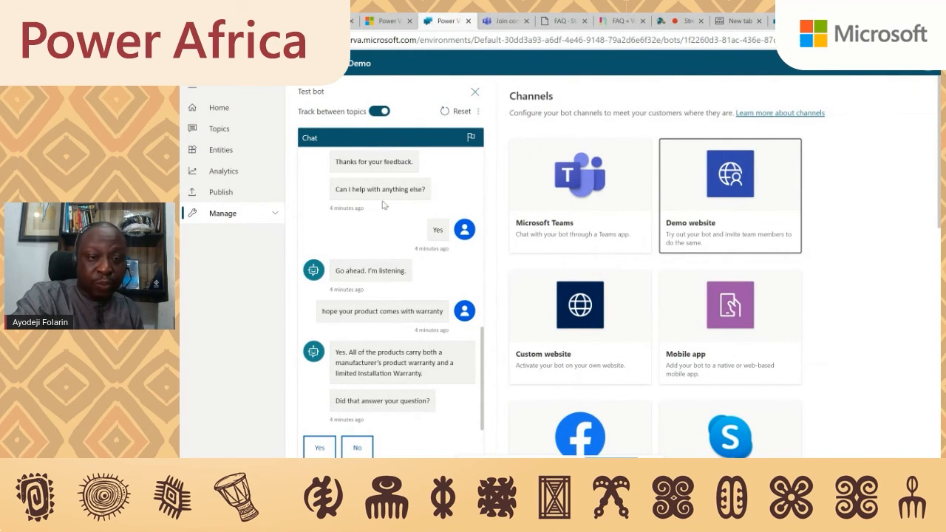
View the bot's Details settings with its name and icon, and open its Analytics summary
scroll(410, 340, up, 2)
scroll(410, 338, up, 5)
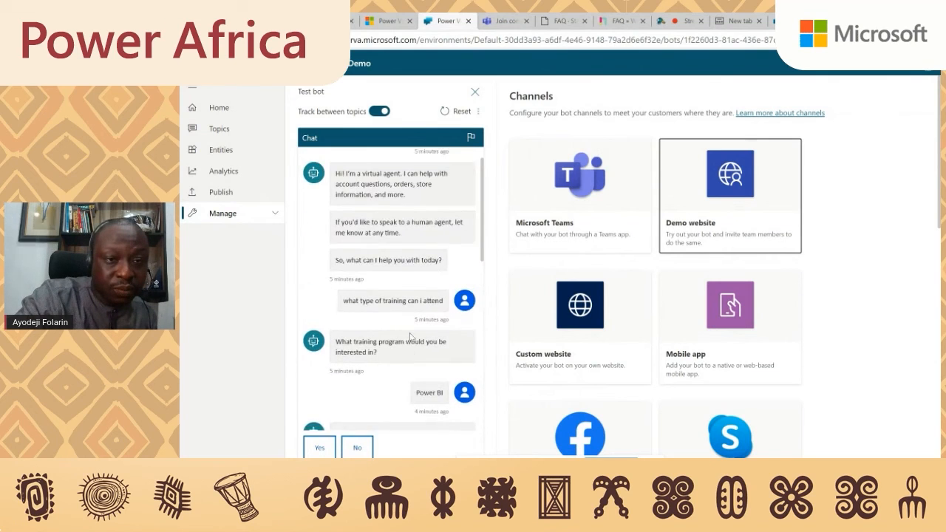
click(276, 215)
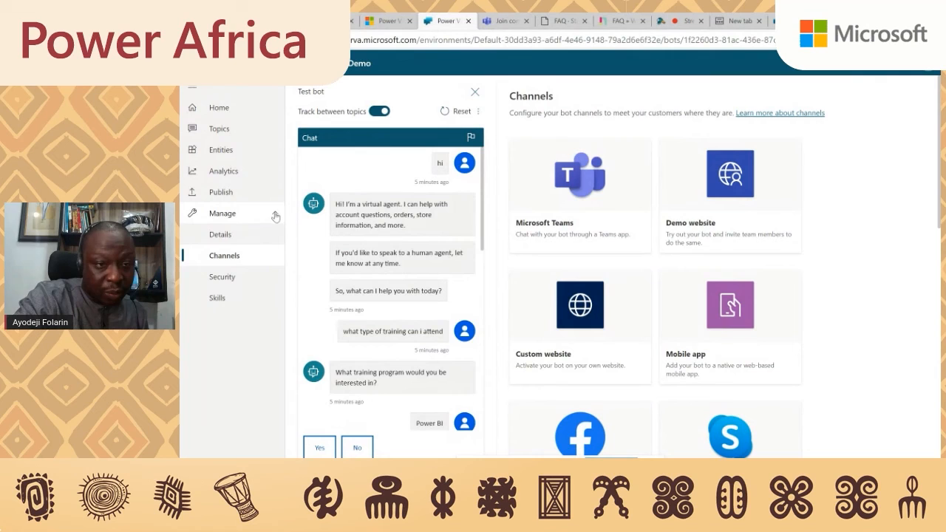
click(225, 237)
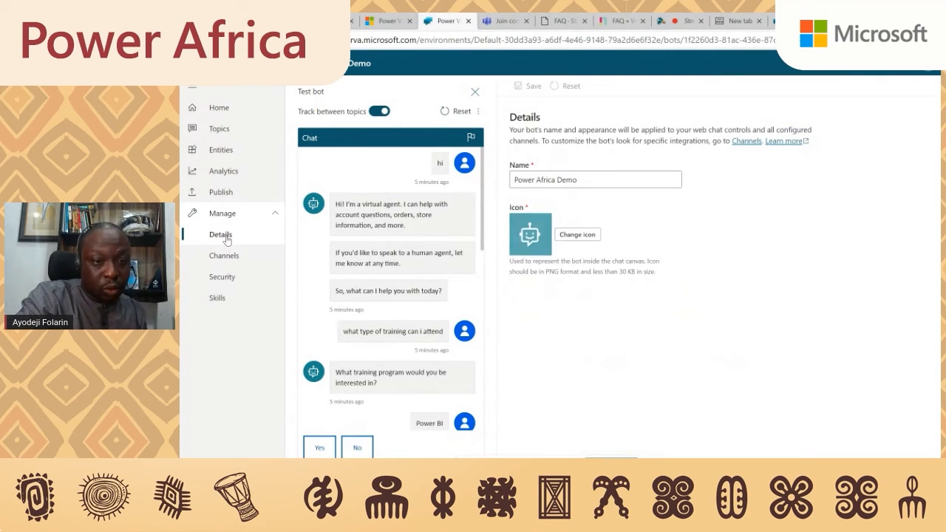
click(233, 174)
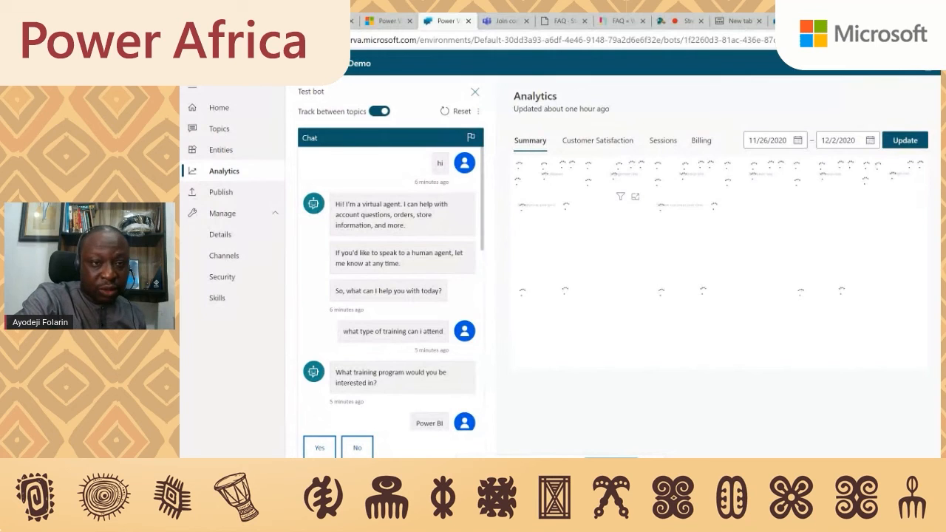
Switch to PowerPoint and present the analytics slides from the Summary screenshot on slide 10 through to the Customer Satisfaction slide
key(alt+Tab)
click(370, 133)
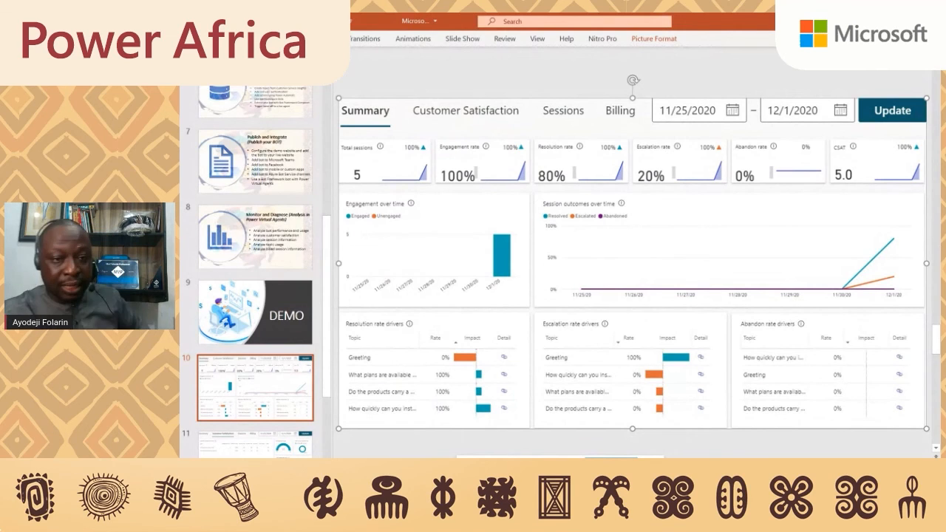
key(shift+F5)
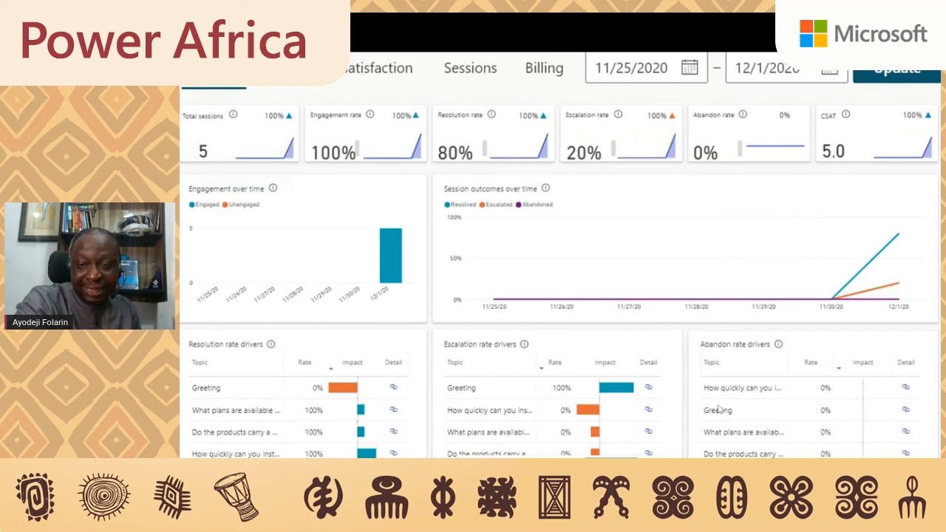
click(383, 136)
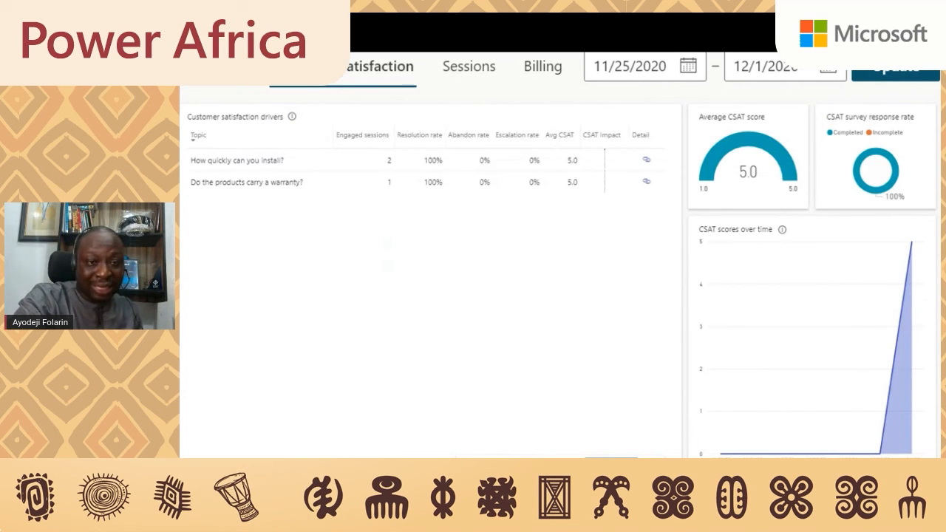